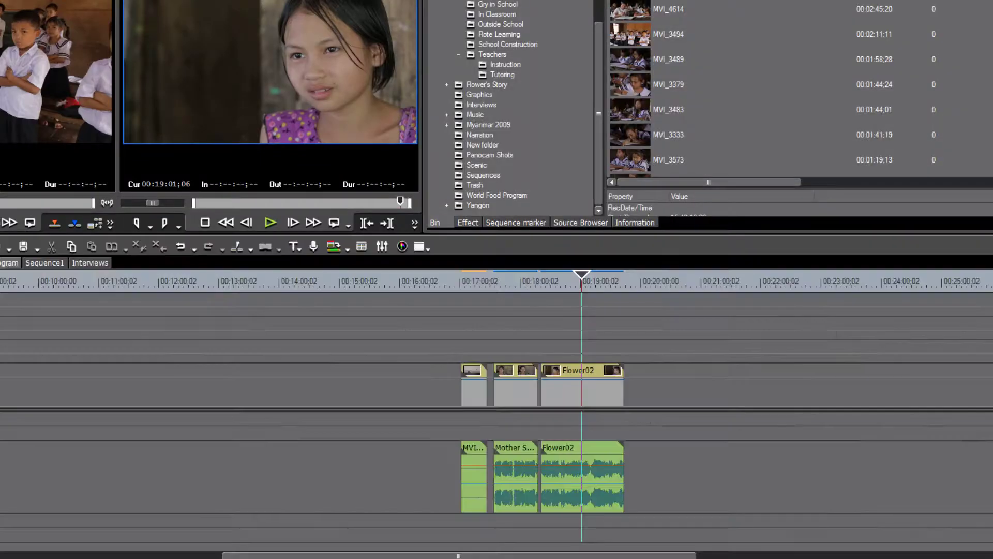
Review the interview and trim Flower02's end back so it ends at 00:18:04;29.
left_click(520, 303)
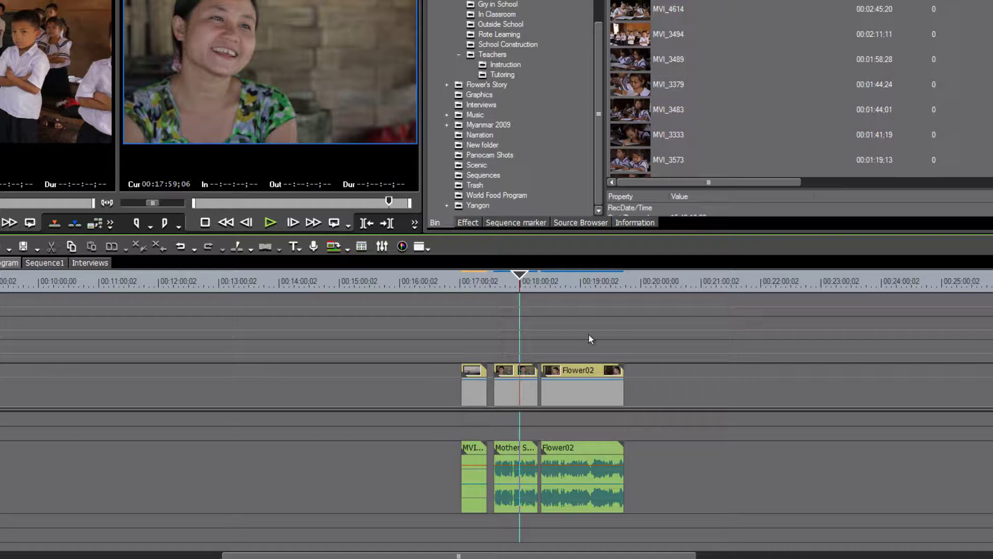
left_click_drag(515, 278, 586, 302)
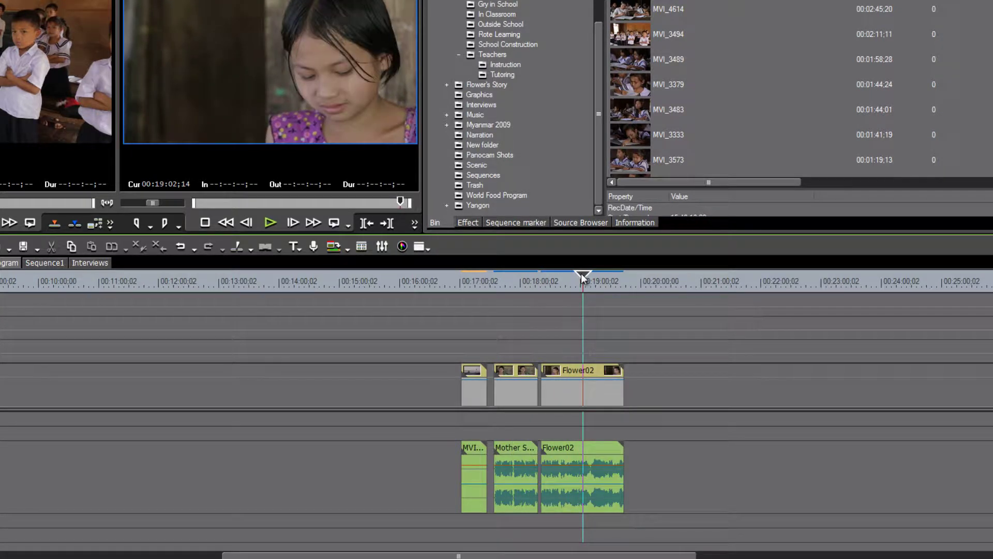
left_click(554, 370)
key("ctrl+z")
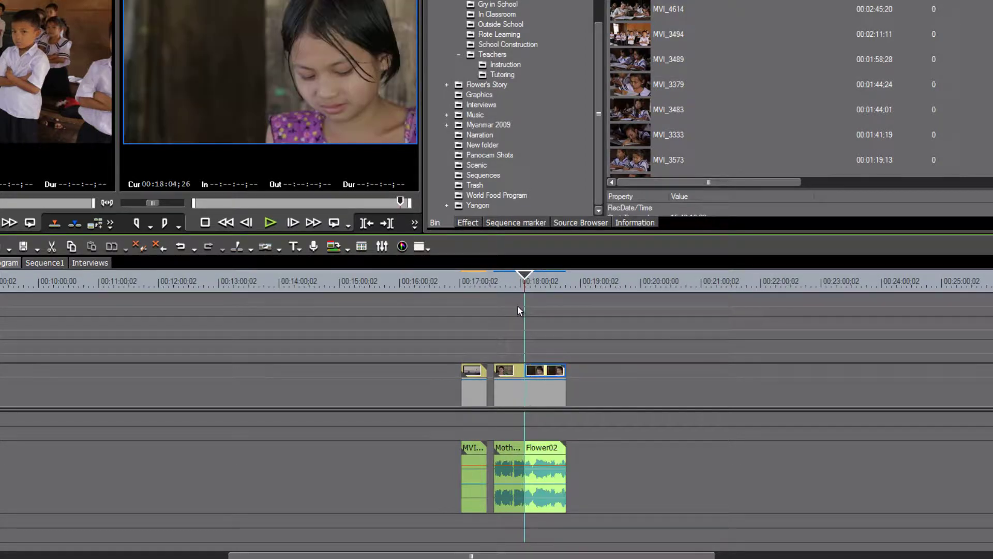
left_click(518, 370)
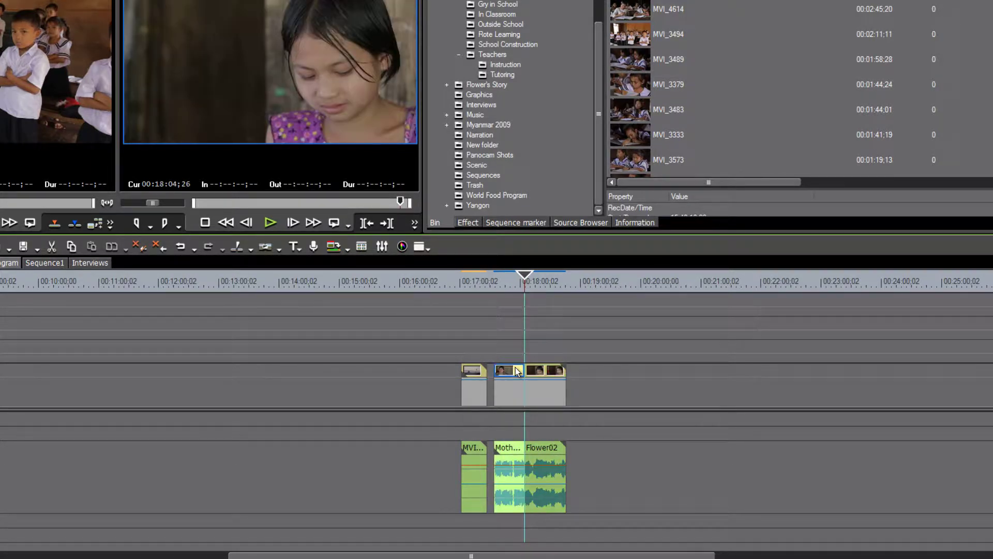
key("space")
scroll(259, 302, "up", 5)
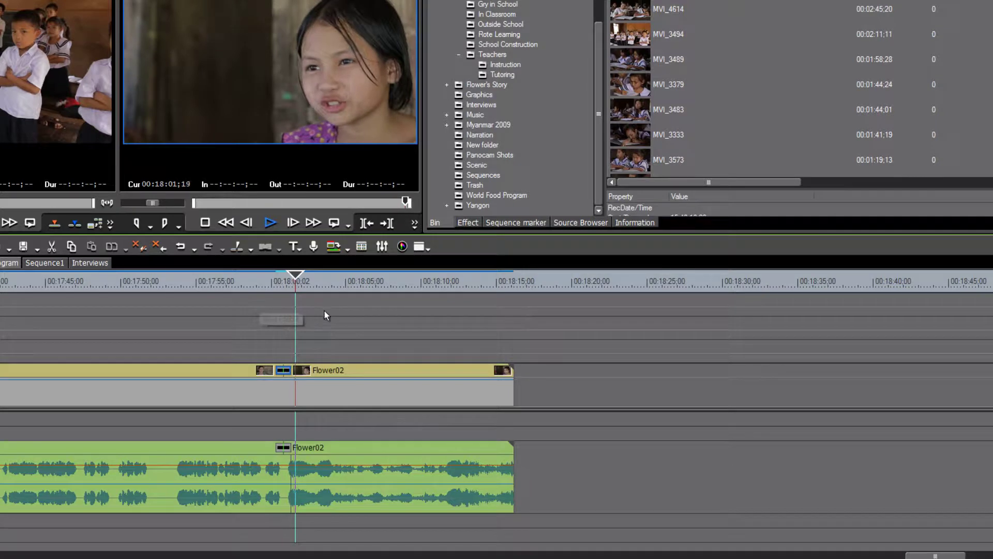
left_click_drag(509, 370, 344, 393)
scroll(346, 359, "down", 1)
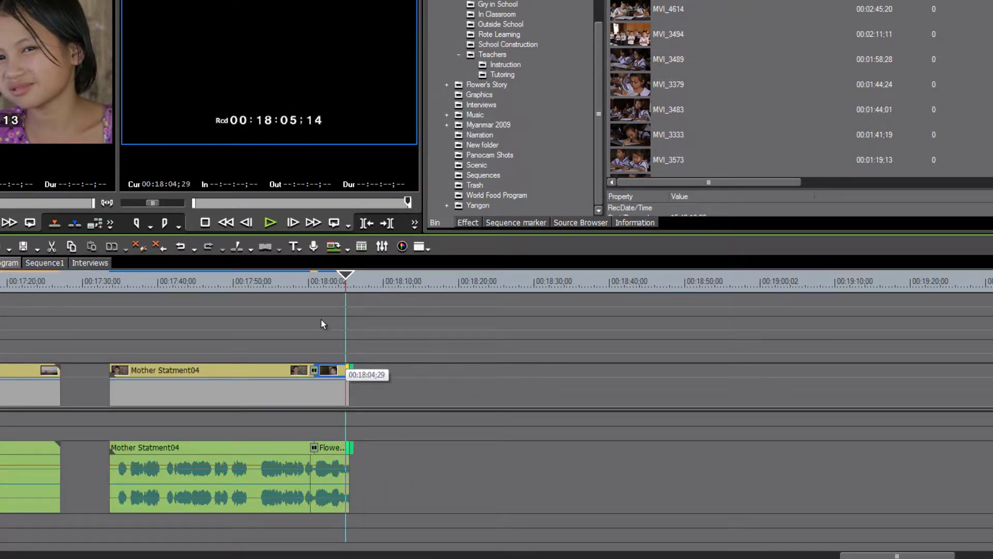
Set the playhead near 00:17:53;12 and trim Mother Statment04's start later.
left_click(275, 303)
left_click_drag(278, 305, 259, 310)
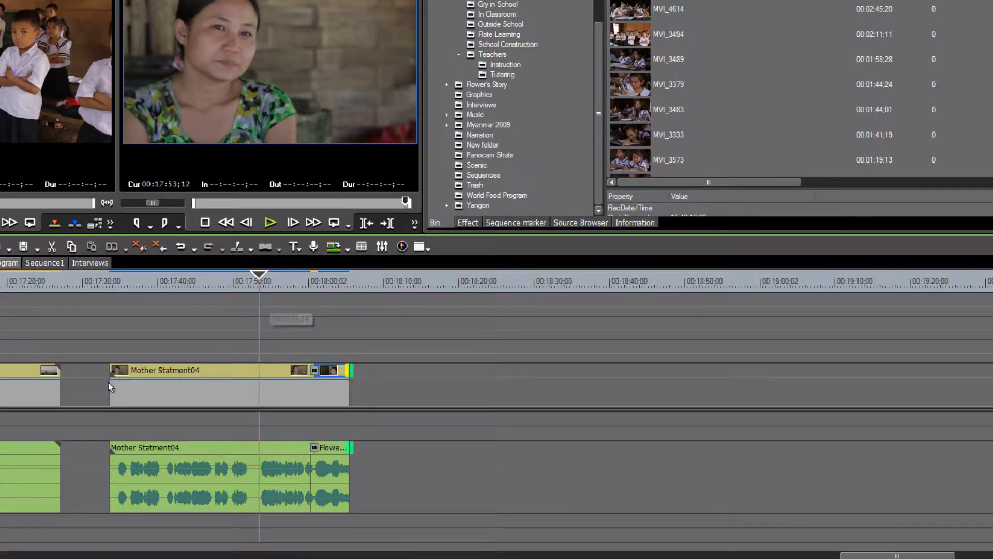
left_click_drag(107, 382, 250, 382)
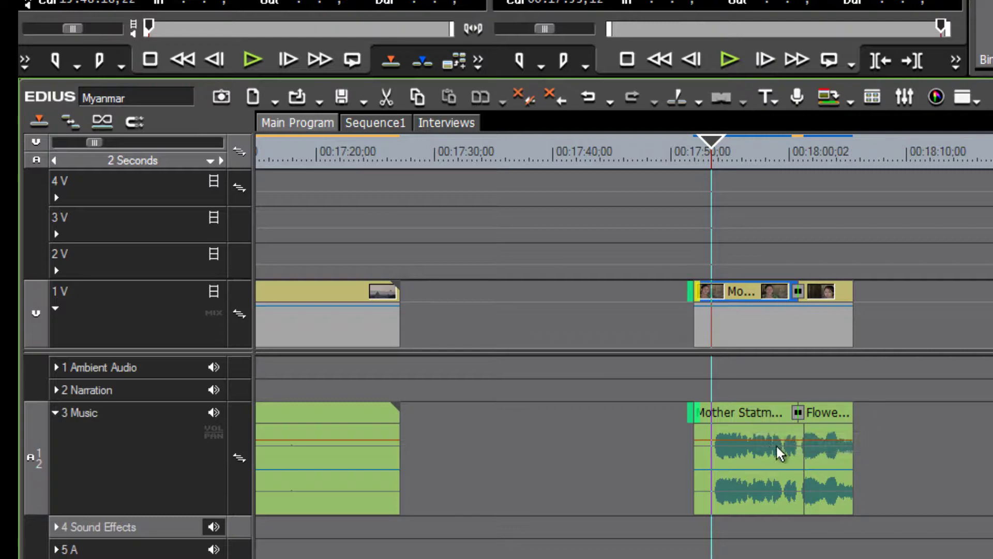
Expand the Narration track and move the interview audio up from the Music track onto it.
left_click(54, 390)
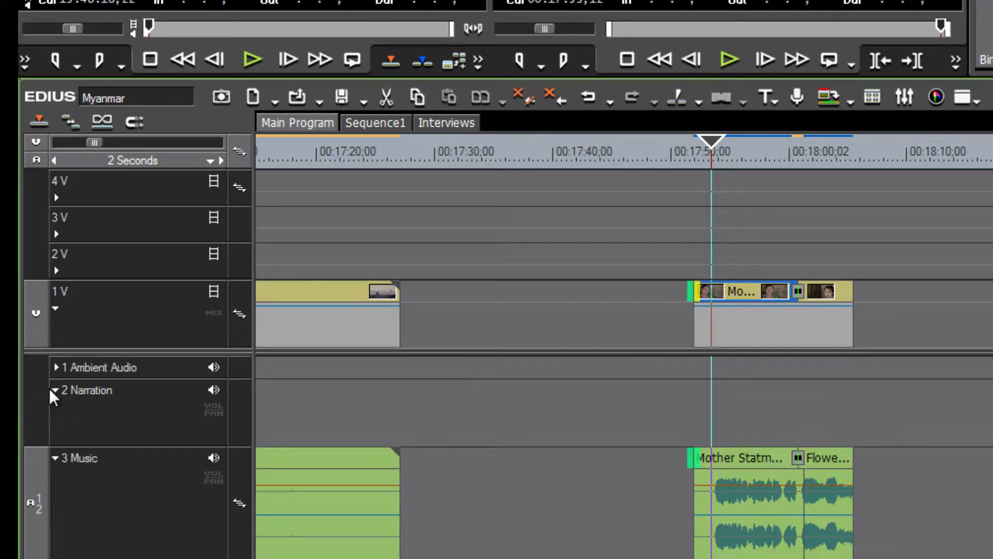
left_click(54, 390)
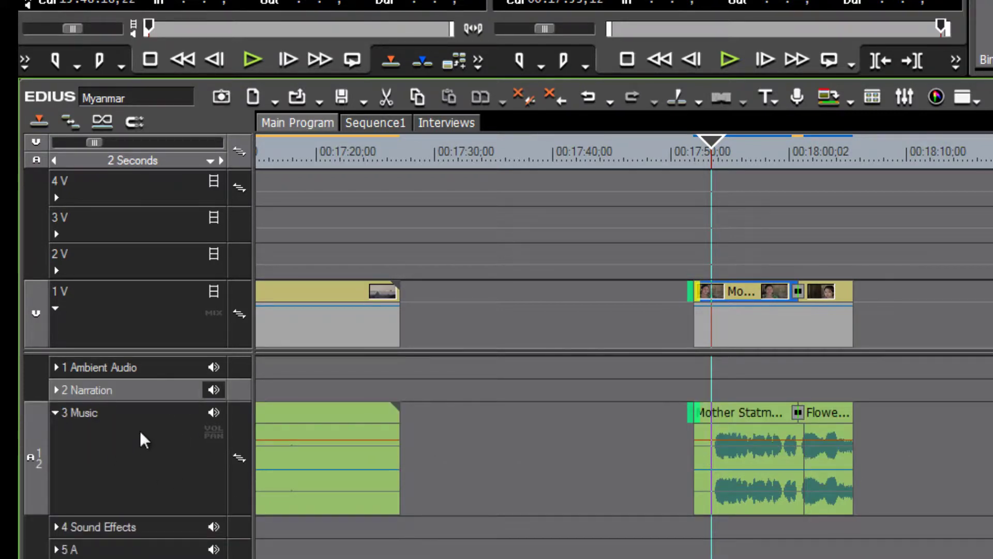
left_click(55, 390)
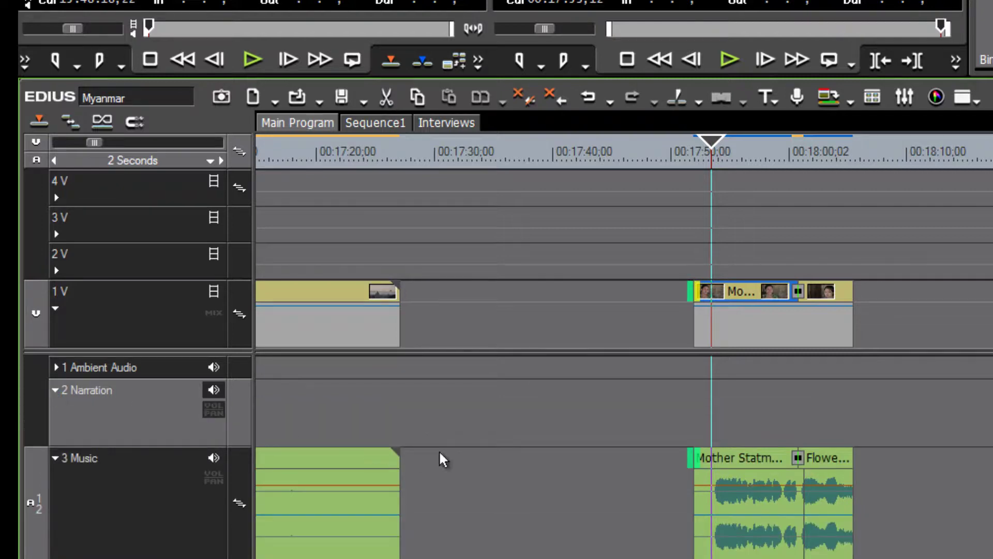
left_click(641, 445)
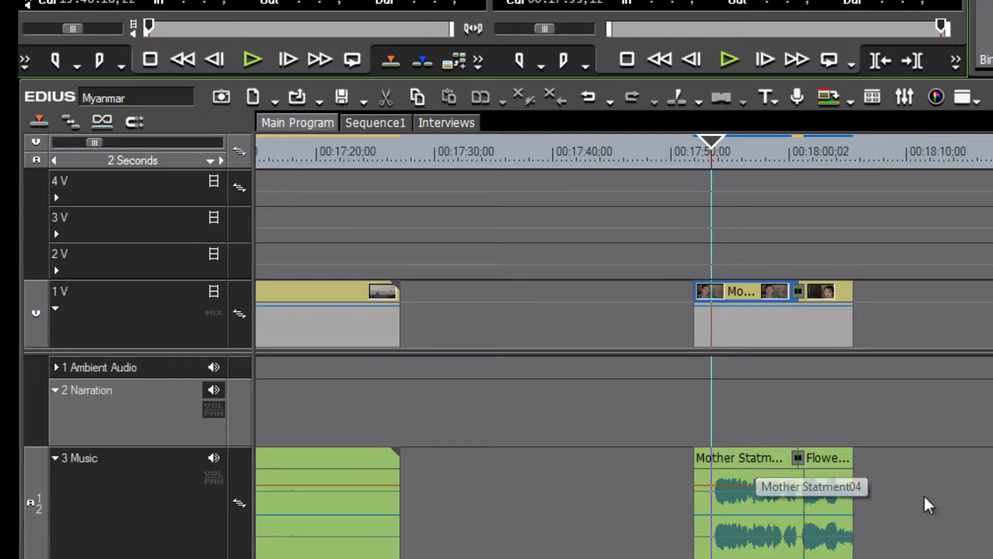
left_click(744, 462)
left_click_drag(743, 461, 744, 426)
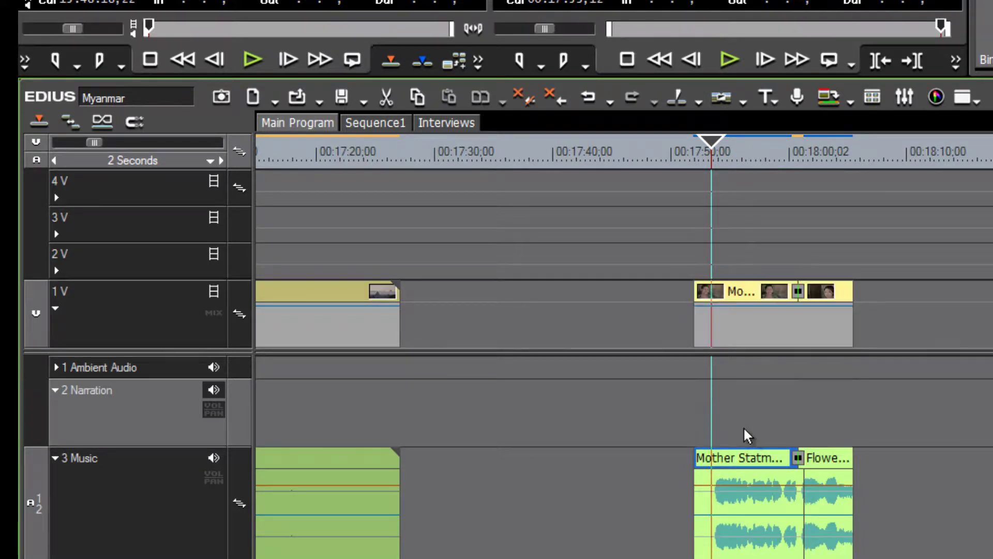
left_click_drag(699, 132, 709, 151)
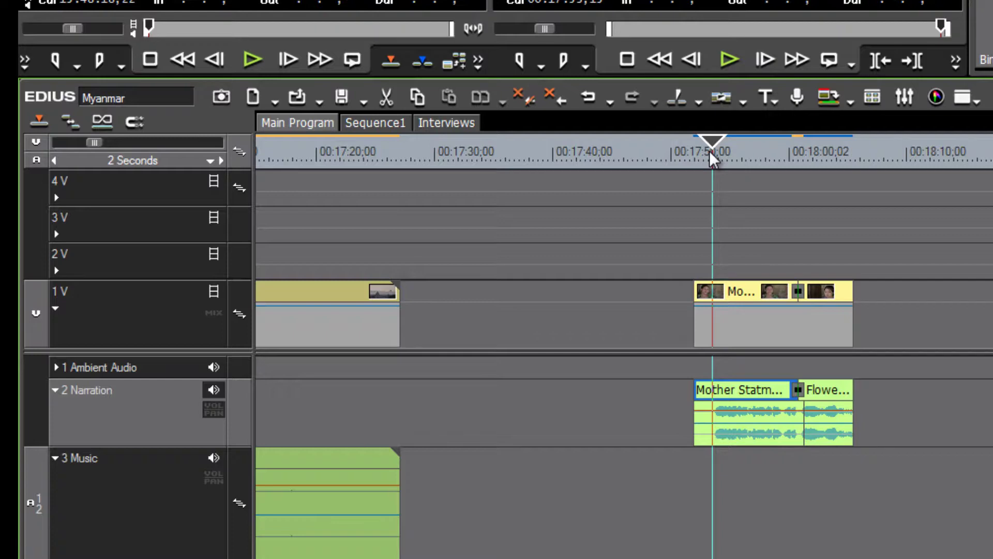
Rename audio track 2 to 'Narration Interviews'.
right_click(88, 388)
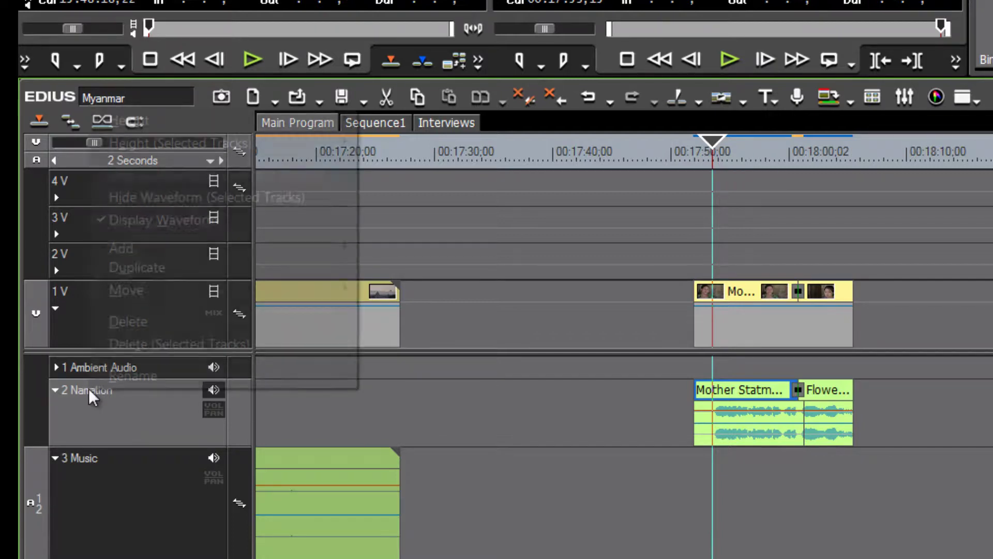
left_click(126, 376)
left_click(89, 388)
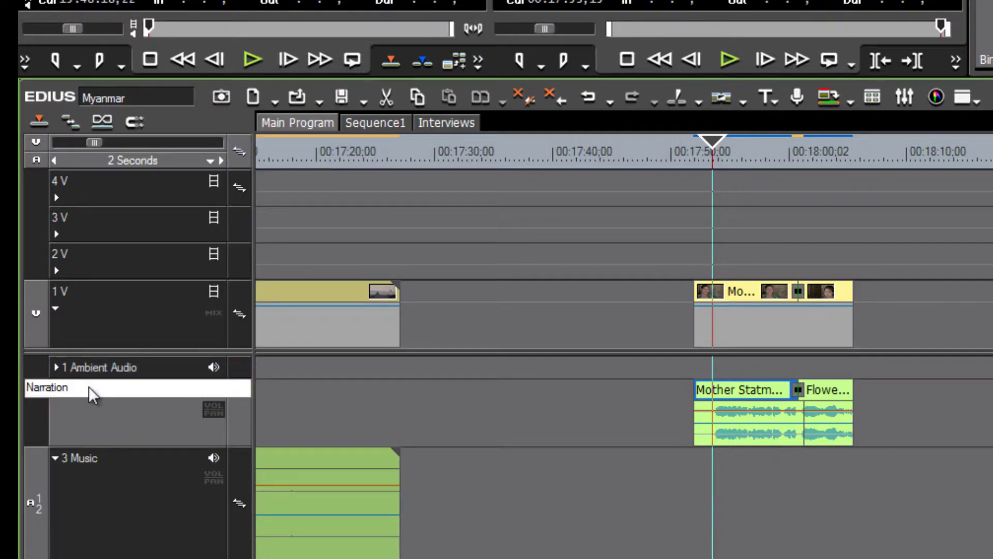
type("Interviews")
key("Return")
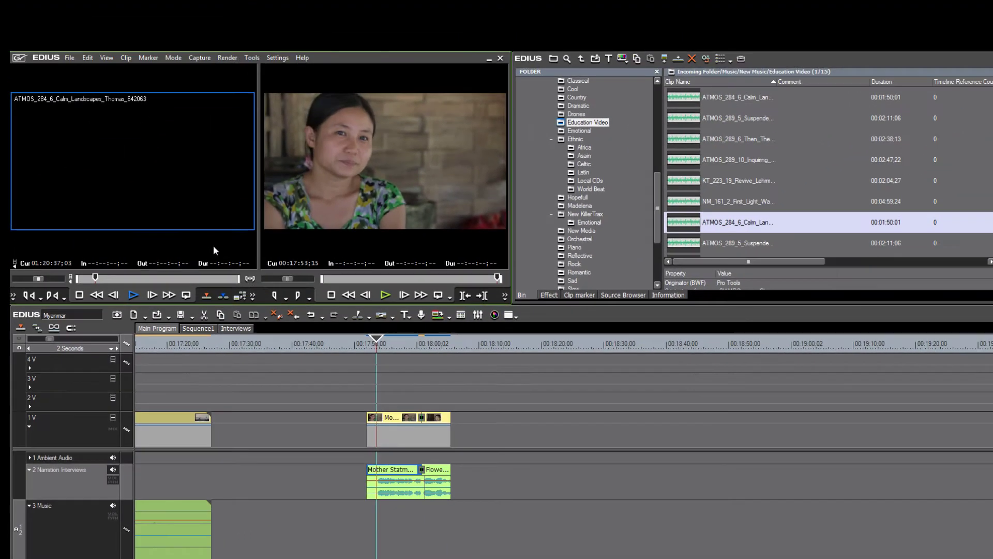
Load ATMOS_289_10_Inquiring_Mind_Mitchener_649189 in the player, drop it on 3 Music, and play back.
double_click(678, 179)
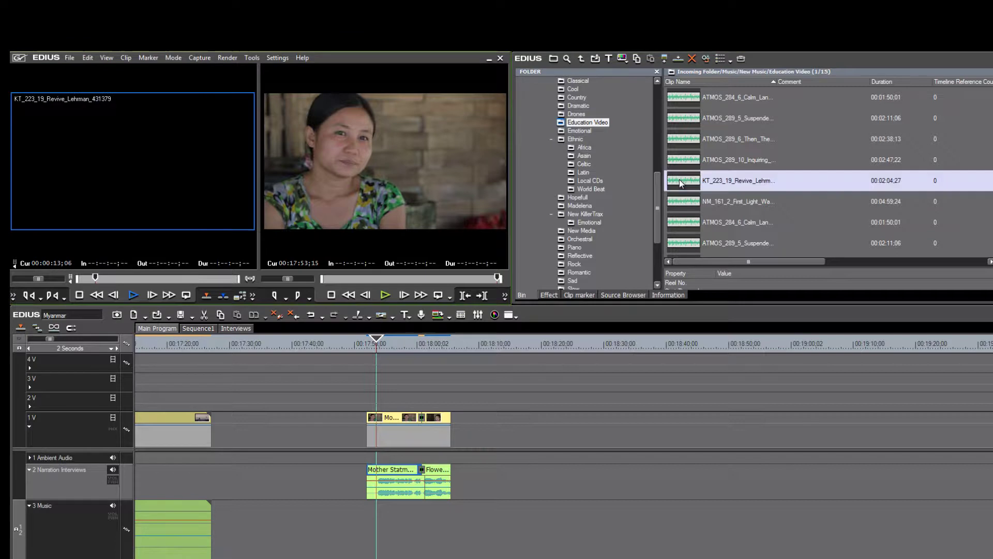
double_click(680, 162)
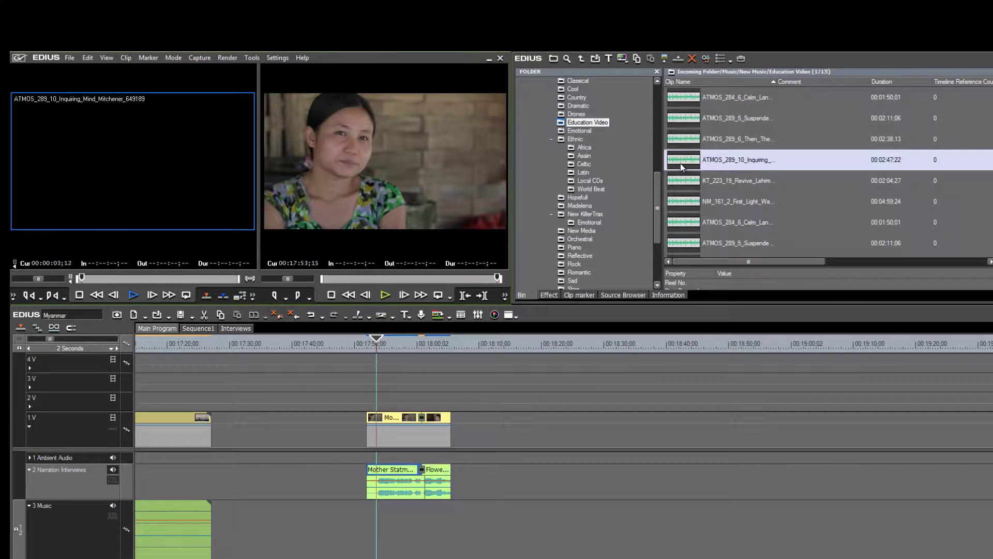
key("space")
left_click_drag(119, 154, 341, 544)
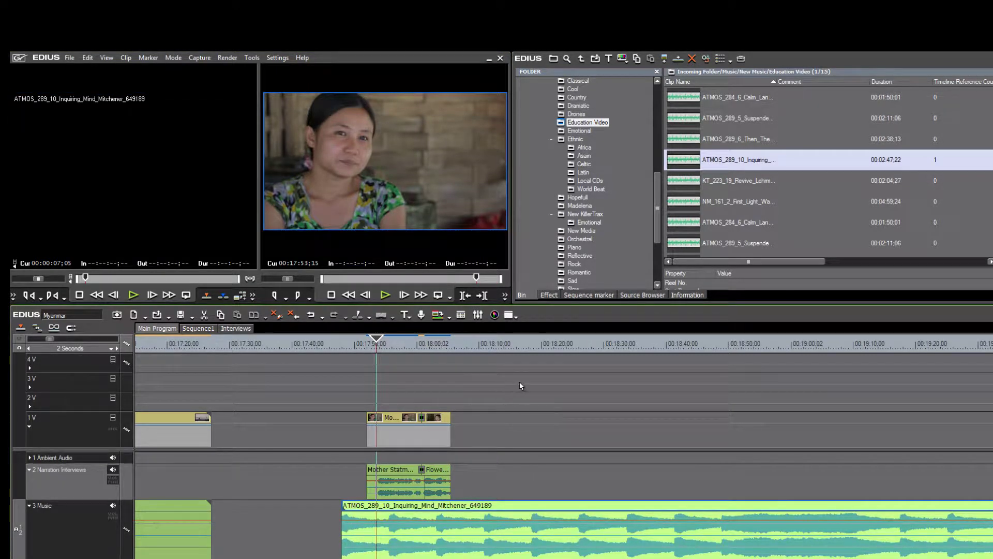
key("space")
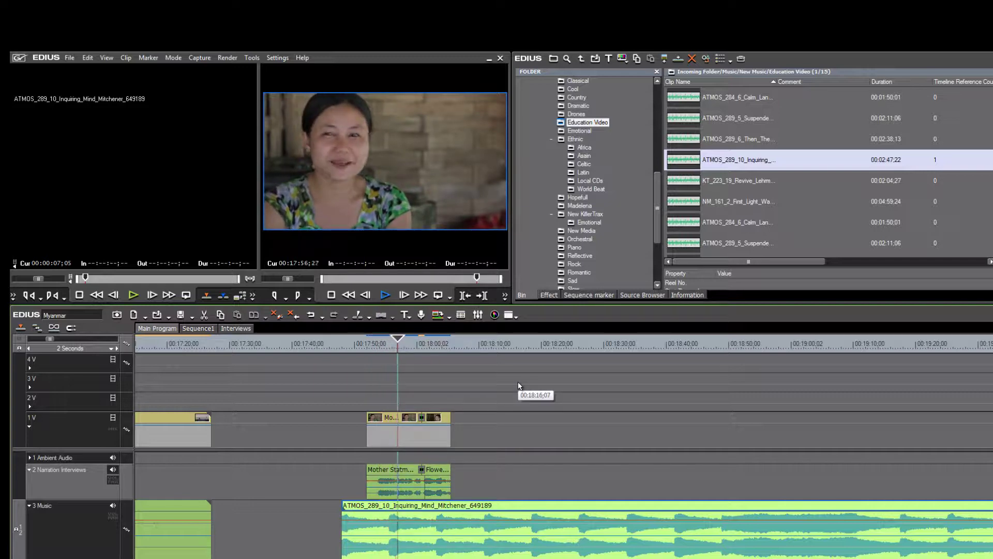
key("space")
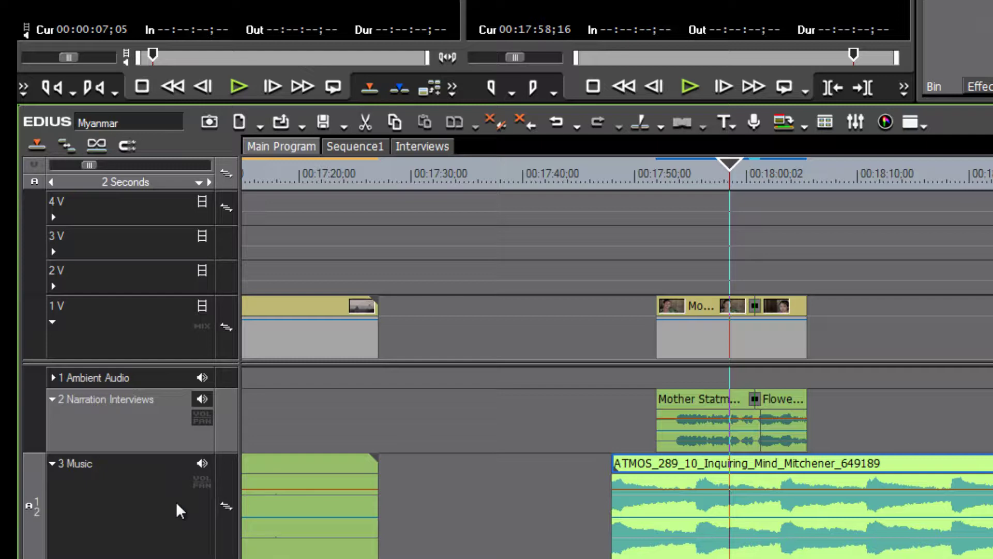
Toggle the 3 Music track's level display until the ATMOS clip's volume rubber band shows.
left_click(202, 480)
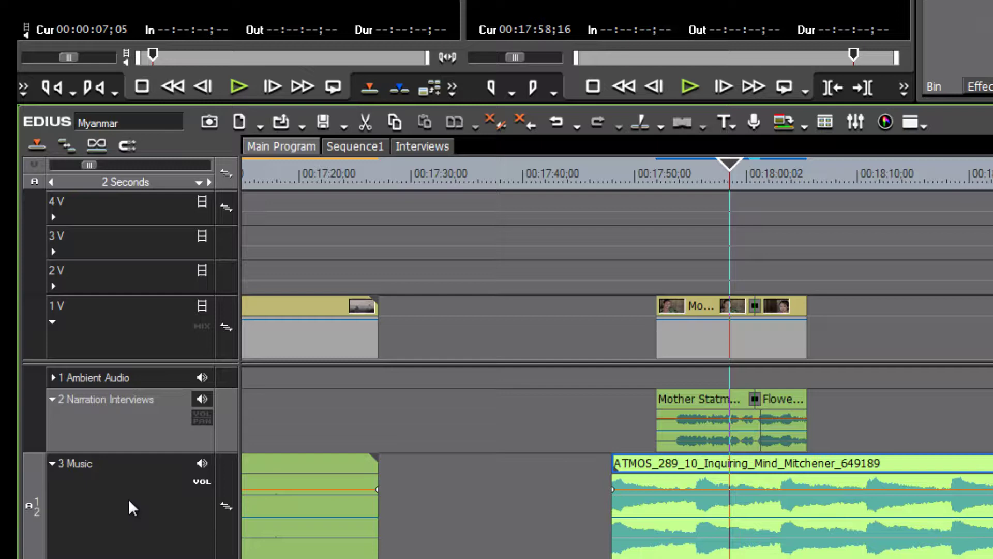
left_click(204, 485)
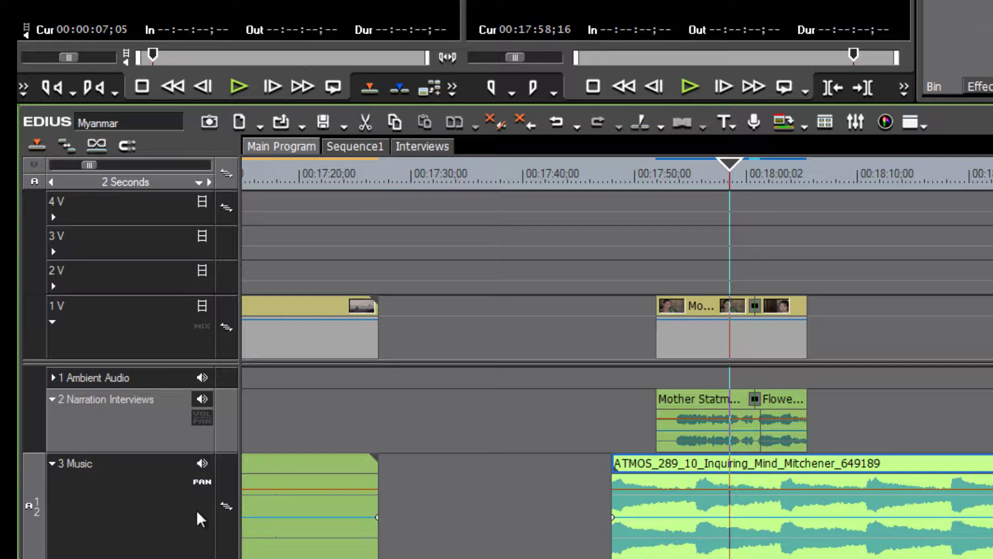
left_click(195, 482)
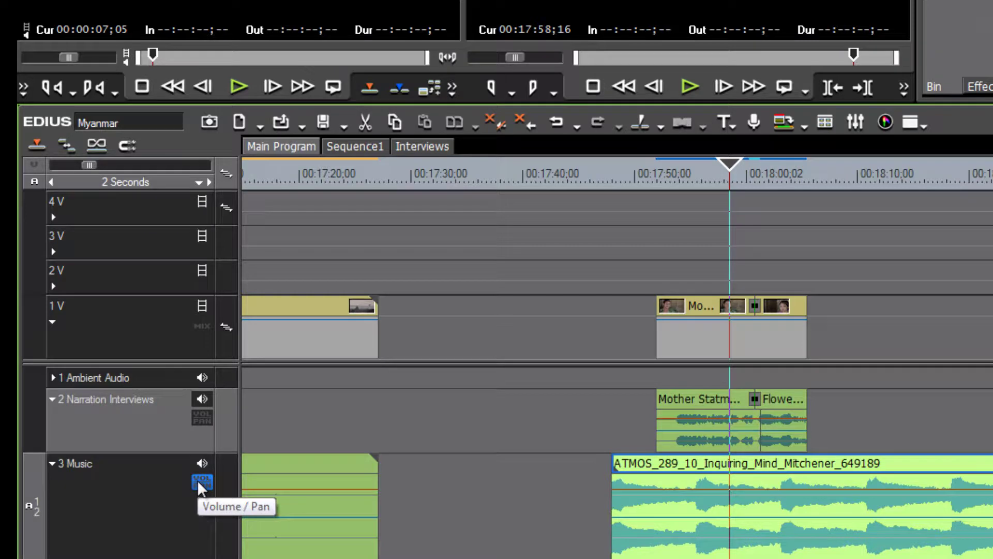
left_click(197, 480)
left_click(197, 480)
left_click(197, 480)
left_click(197, 486)
left_click(197, 486)
left_click(197, 487)
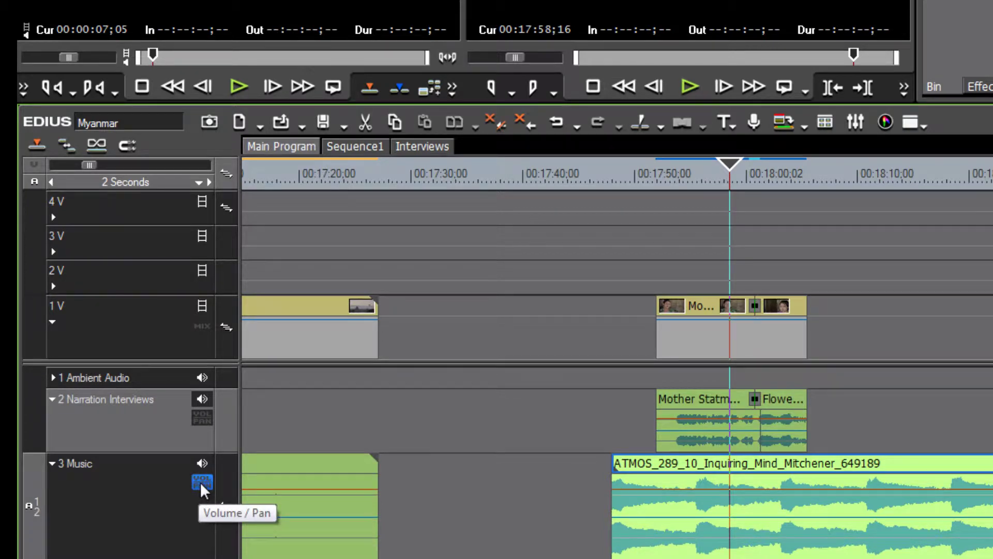
left_click(200, 482)
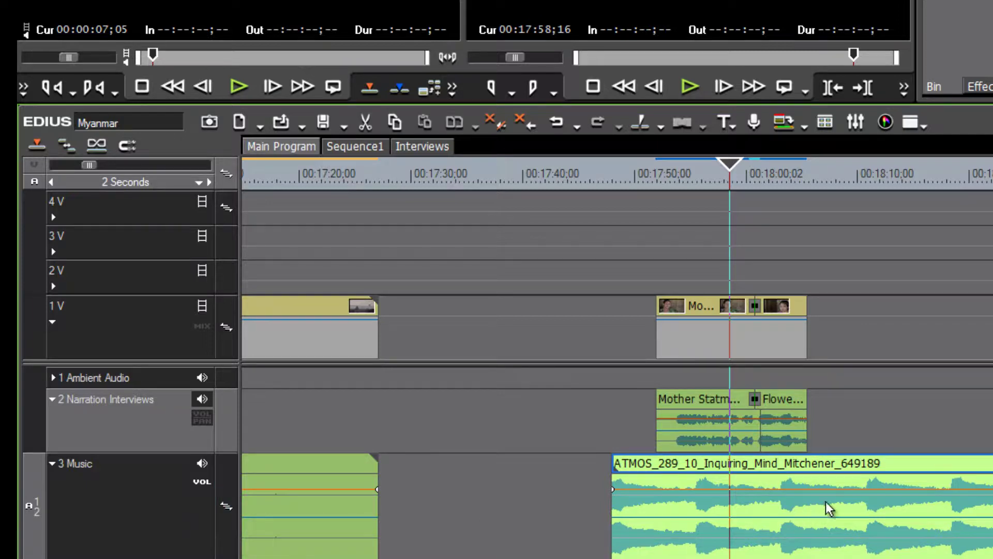
mouse_move(846, 491)
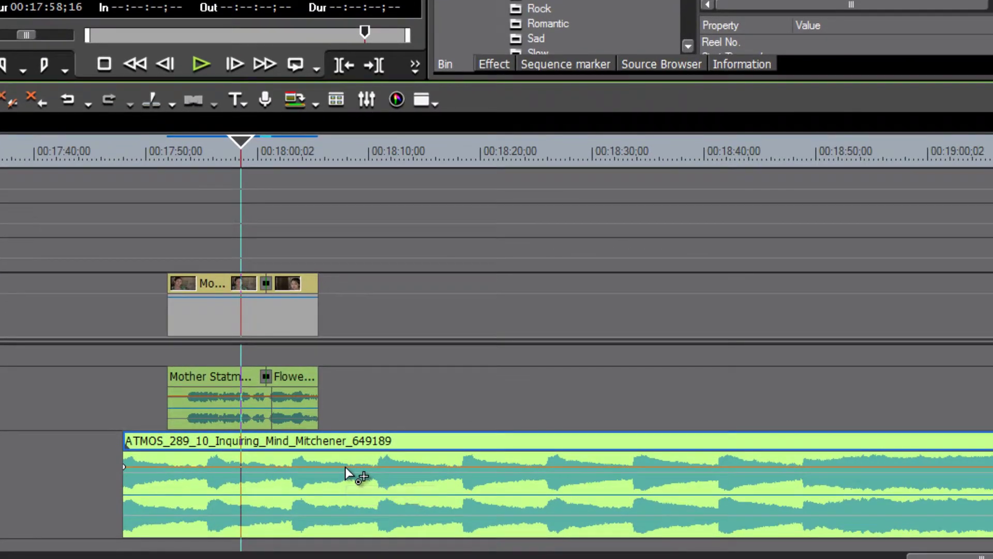
left_click_drag(575, 476, 575, 505)
left_click_drag(345, 492, 346, 549)
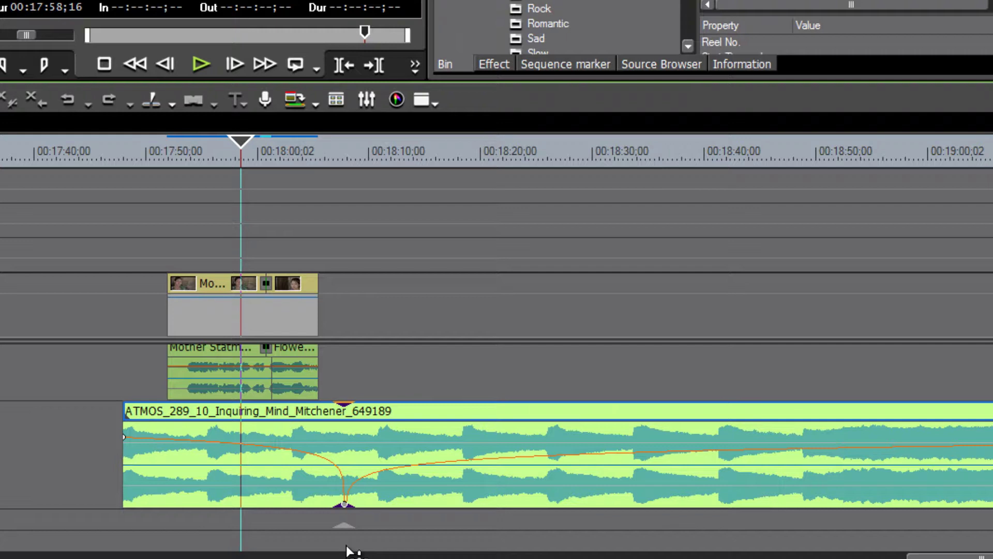
left_click_drag(347, 549, 346, 550)
left_click_drag(279, 468, 273, 505)
left_click_drag(171, 440, 167, 503)
left_click_drag(464, 461, 476, 543)
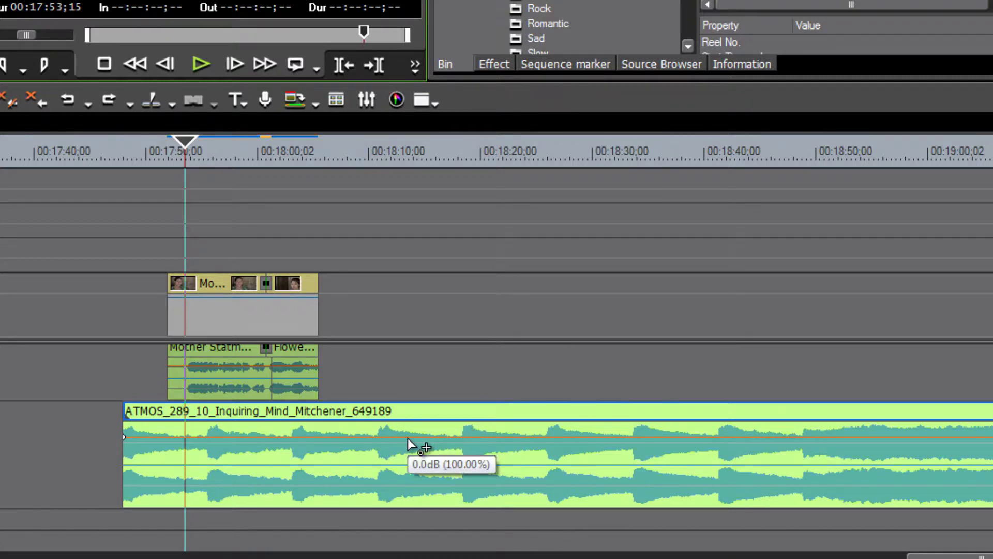
key("alt")
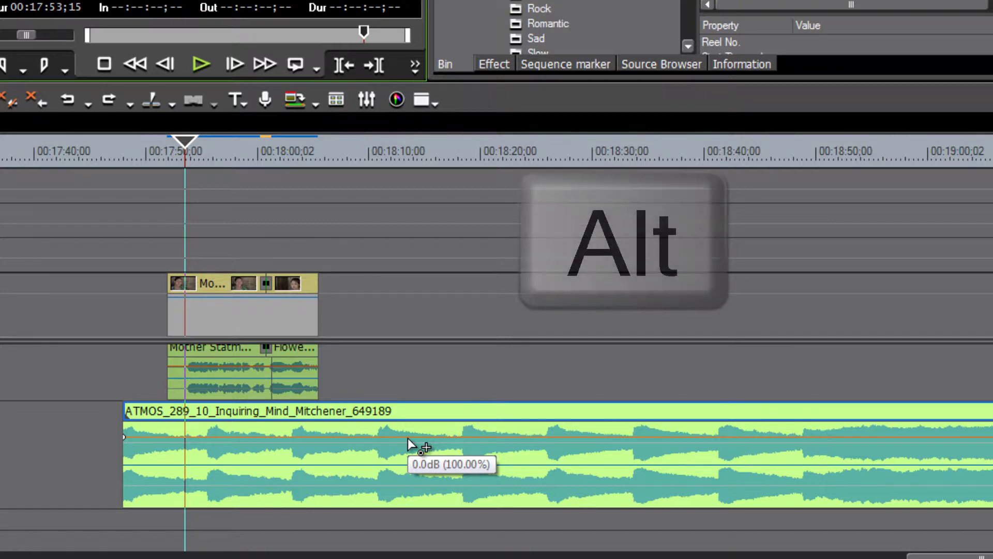
Lower the whole ATMOS volume line to about -26.7dB and play back the mix to check it.
left_click_drag(420, 455, 351, 439)
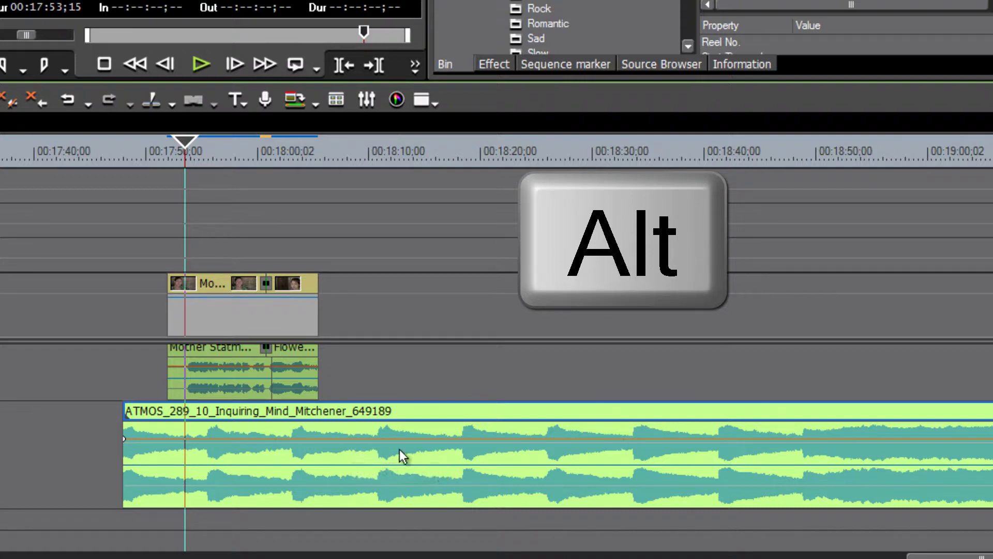
left_click_drag(376, 441, 399, 461)
left_click(176, 141)
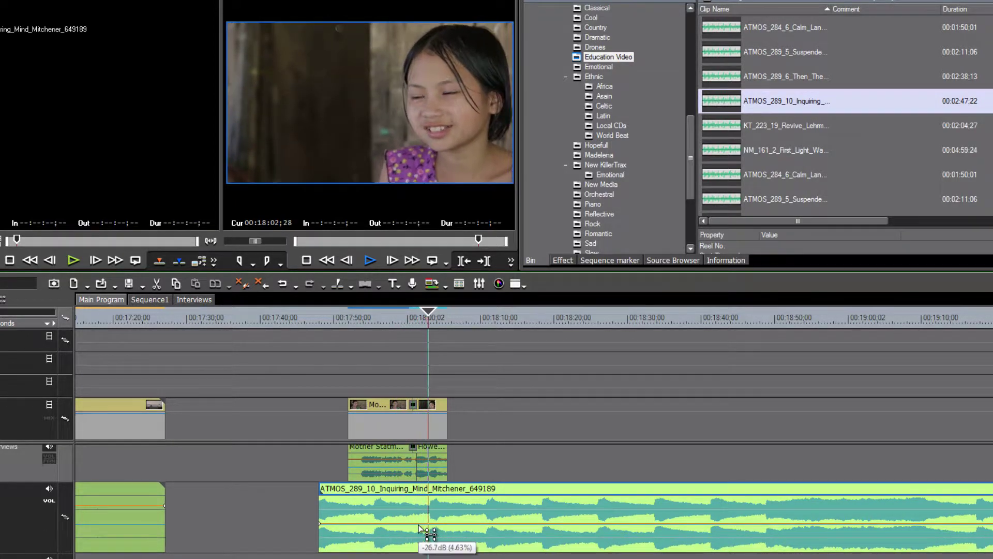
left_click(448, 311)
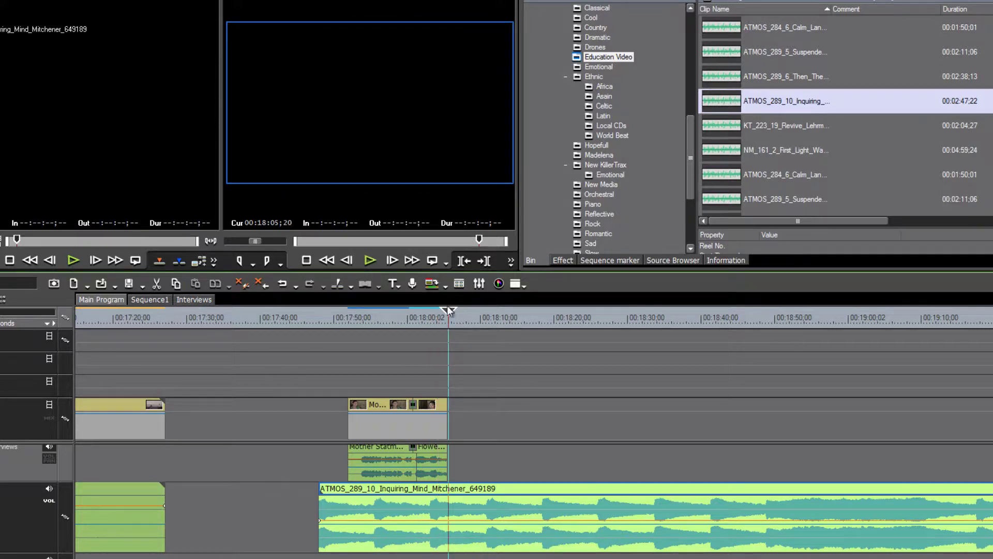
left_click(378, 322)
left_click(368, 325)
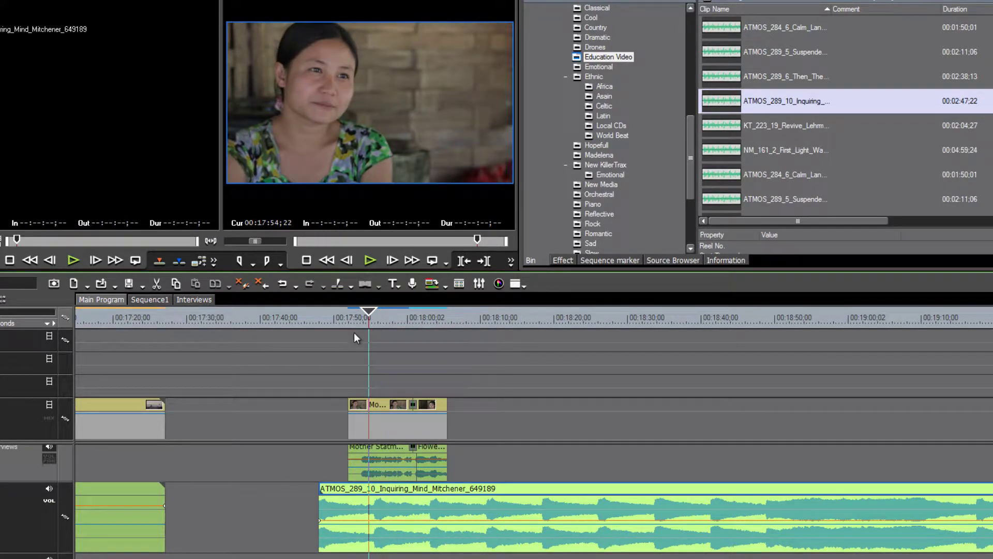
Preview the music level, then slide the ATMOS music clip earlier on the timeline.
key("space")
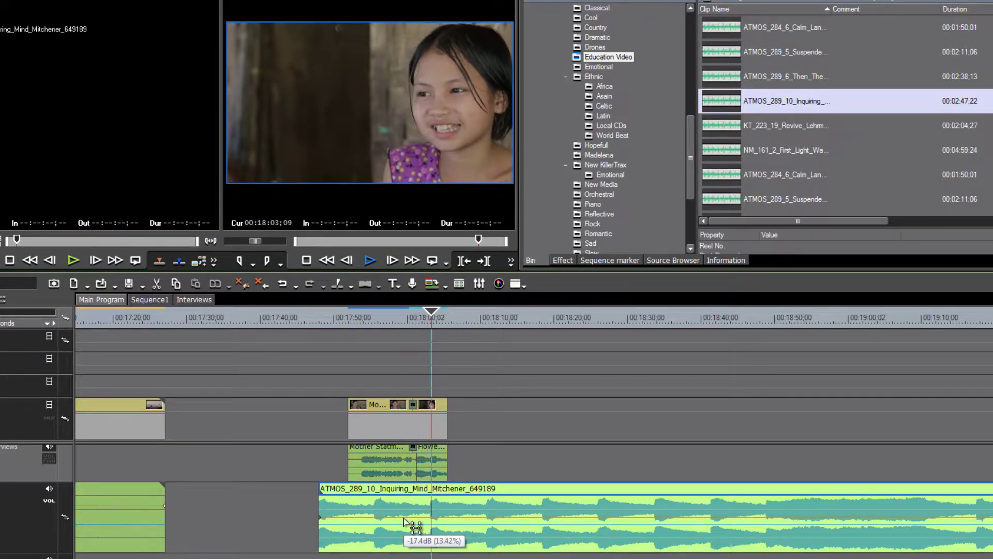
key("space")
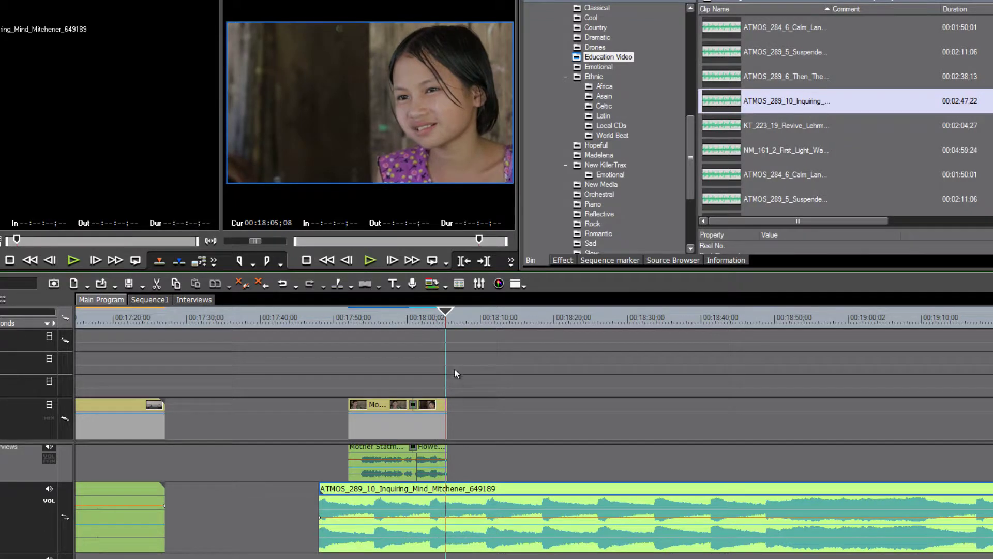
left_click(504, 489)
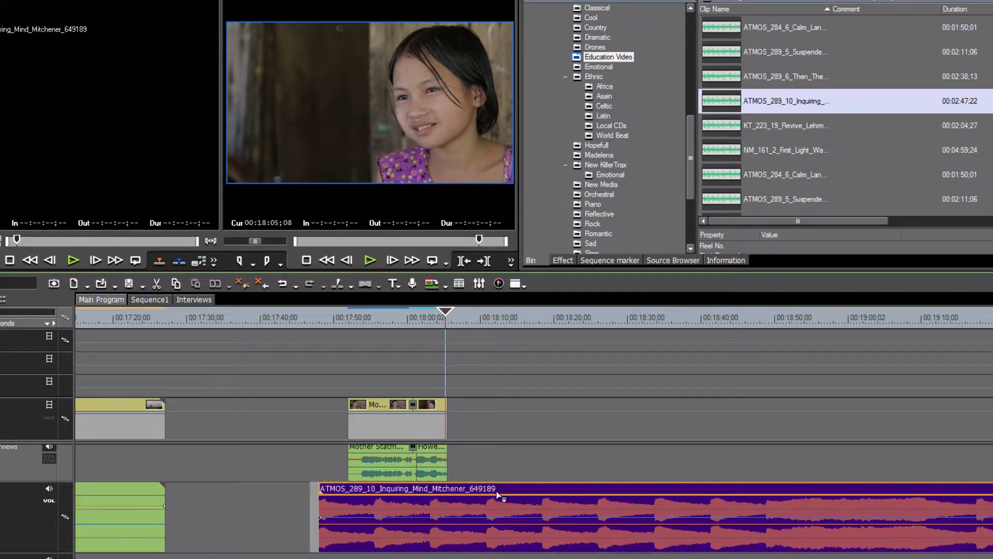
left_click_drag(477, 493, 477, 493)
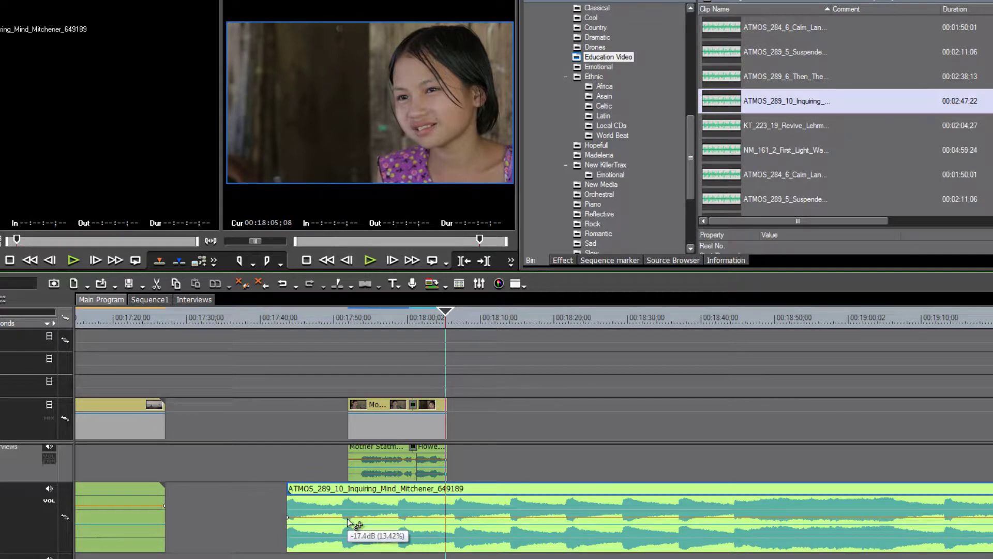
Add a volume keyframe near the start of the ATMOS music clip.
mouse_move(348, 518)
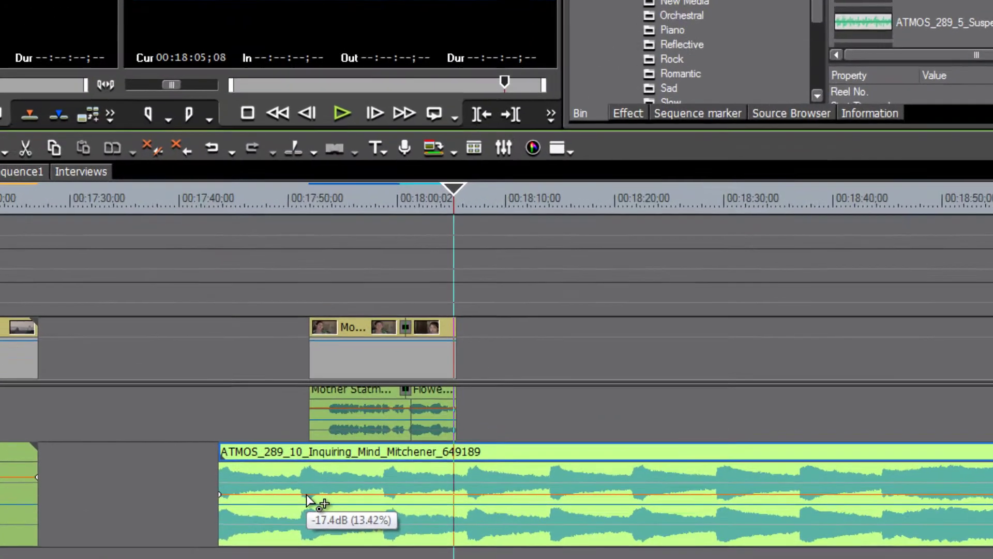
left_click(347, 517)
mouse_move(268, 474)
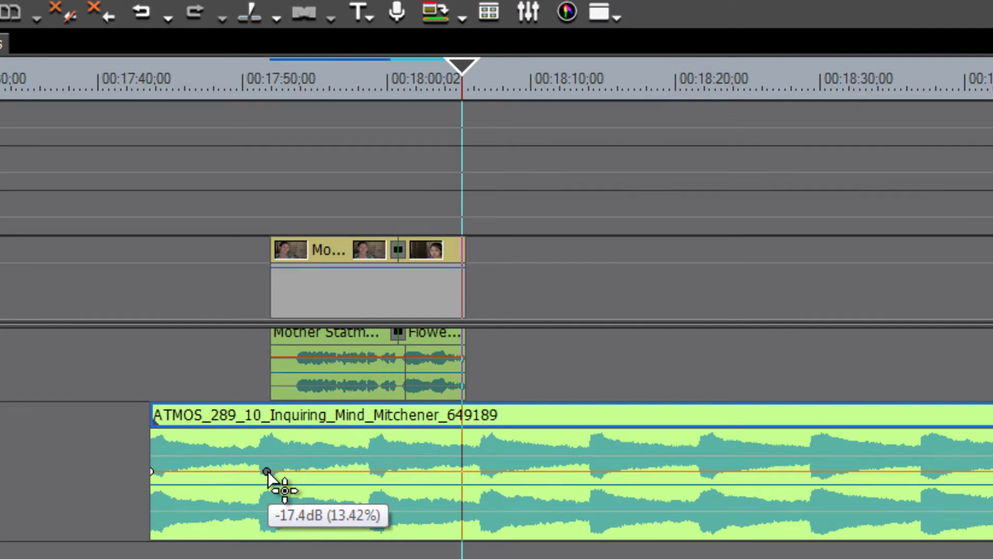
Add a second keyframe, raise the music's start to 5.6dB and the first keyframe to about -8.2dB.
left_click(233, 472)
mouse_move(233, 472)
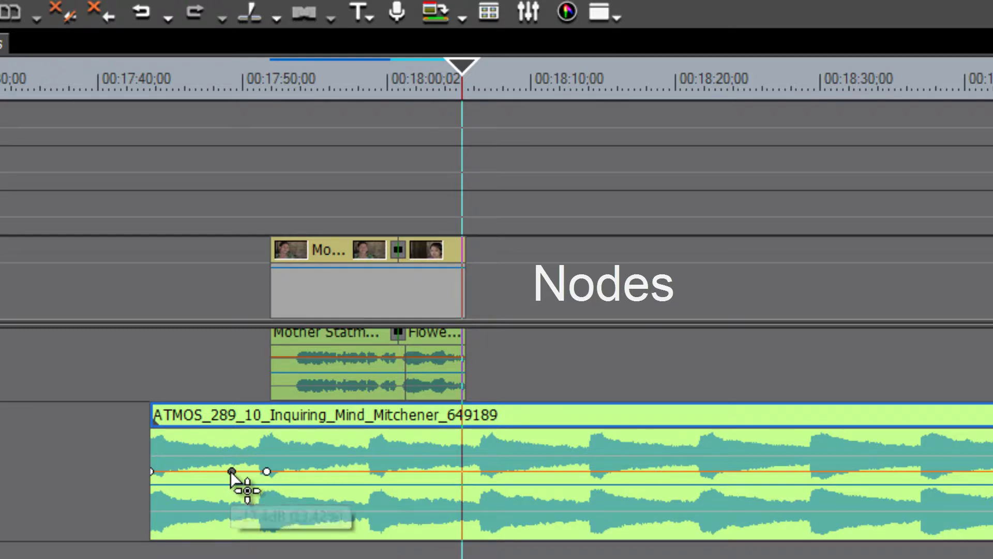
left_click_drag(232, 474, 232, 454)
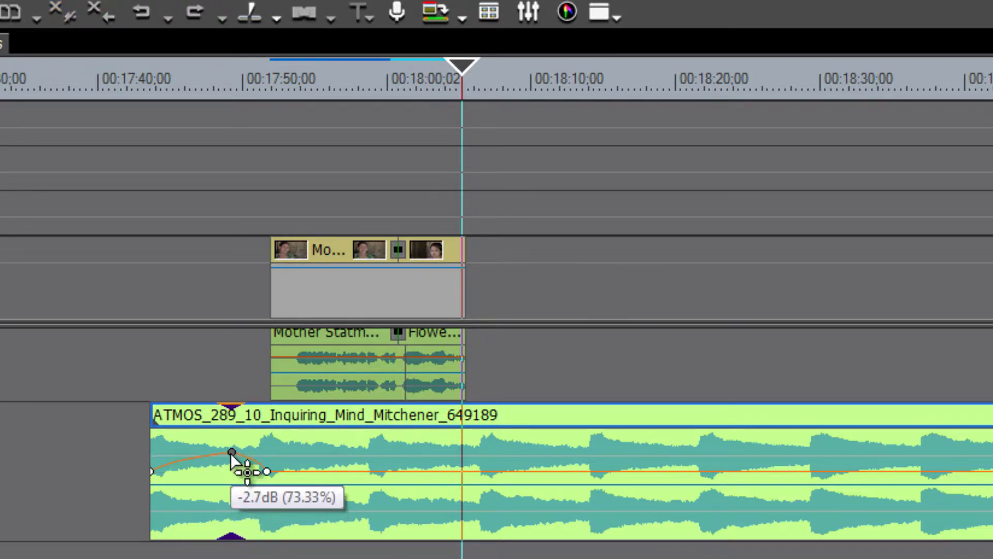
left_click_drag(154, 472, 157, 449)
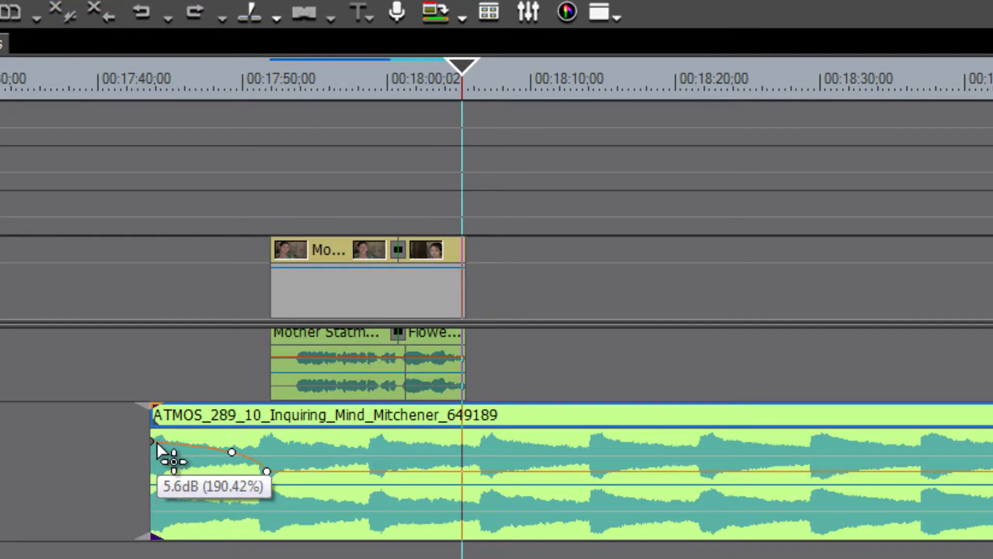
left_click_drag(231, 452, 232, 445)
Play back from about 00:17:40 to hear the music's volume dip.
left_click(149, 131)
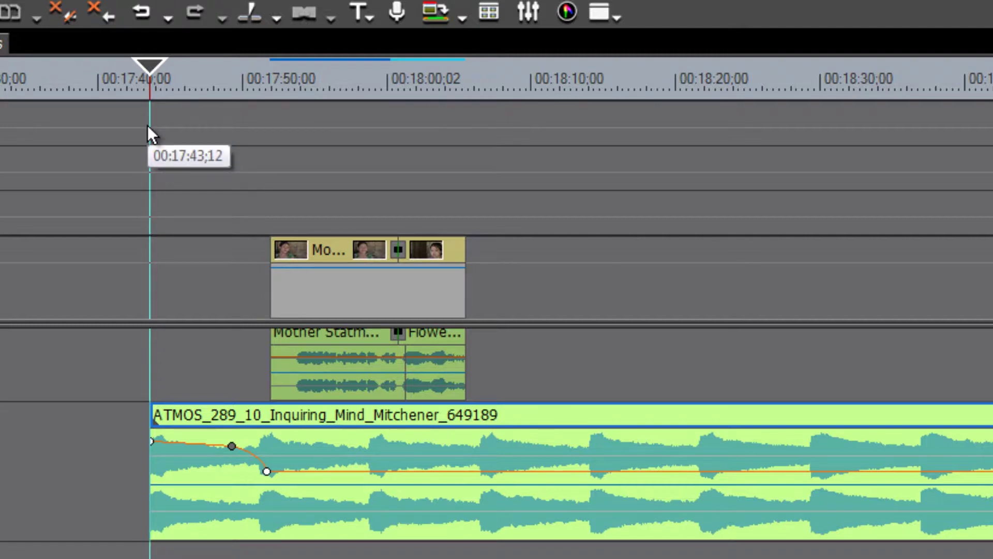
key("space")
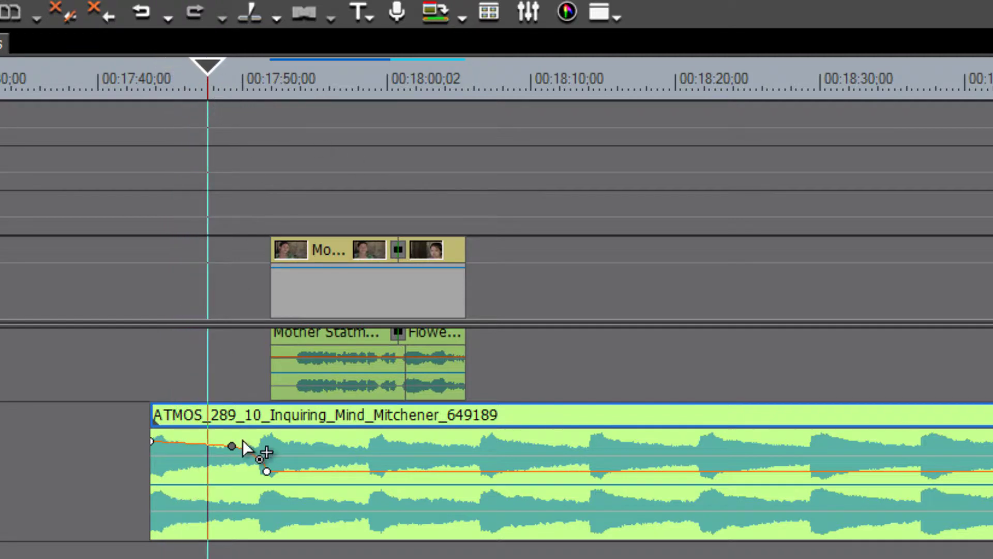
key("space")
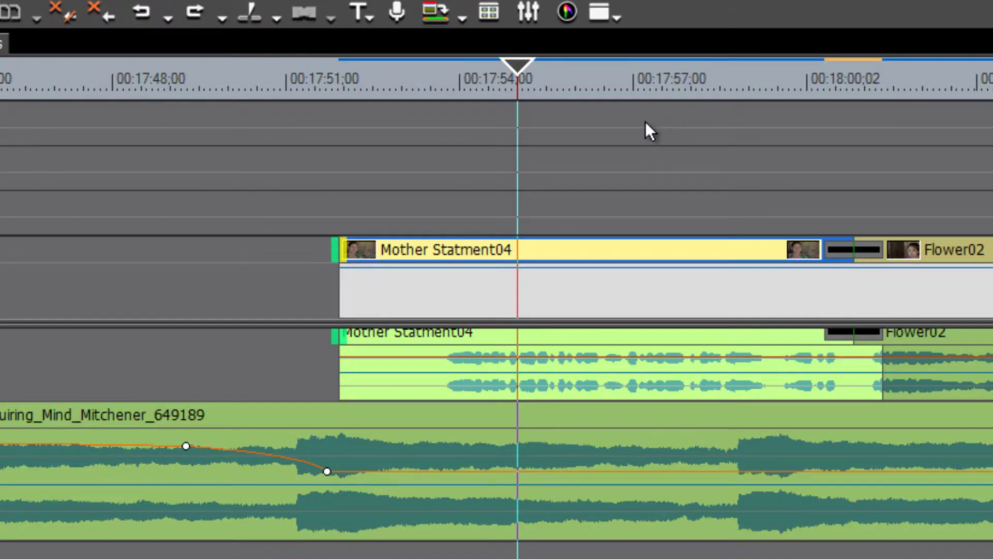
Select both interview clips and move them earlier in the timeline.
left_click_drag(523, 69, 104, 113)
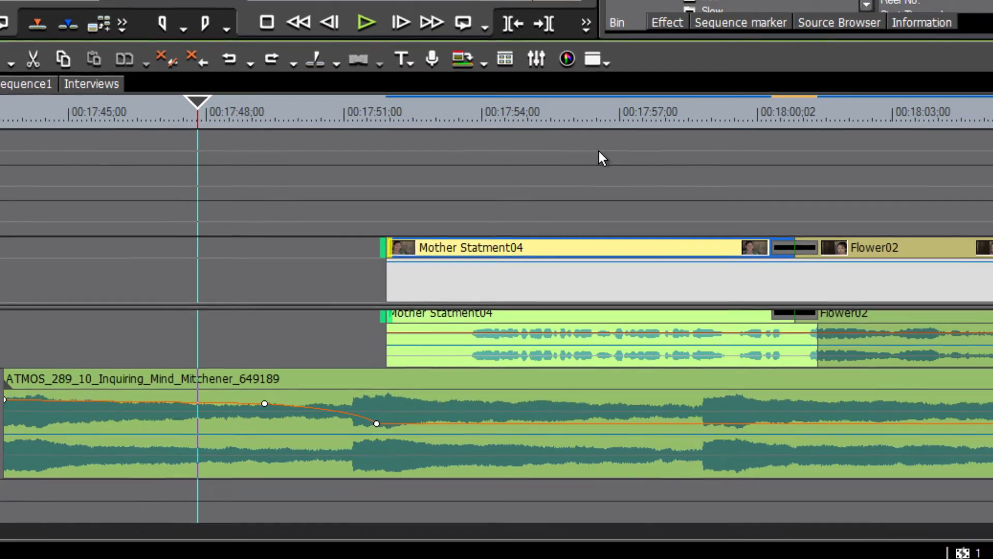
left_click_drag(591, 125, 982, 296)
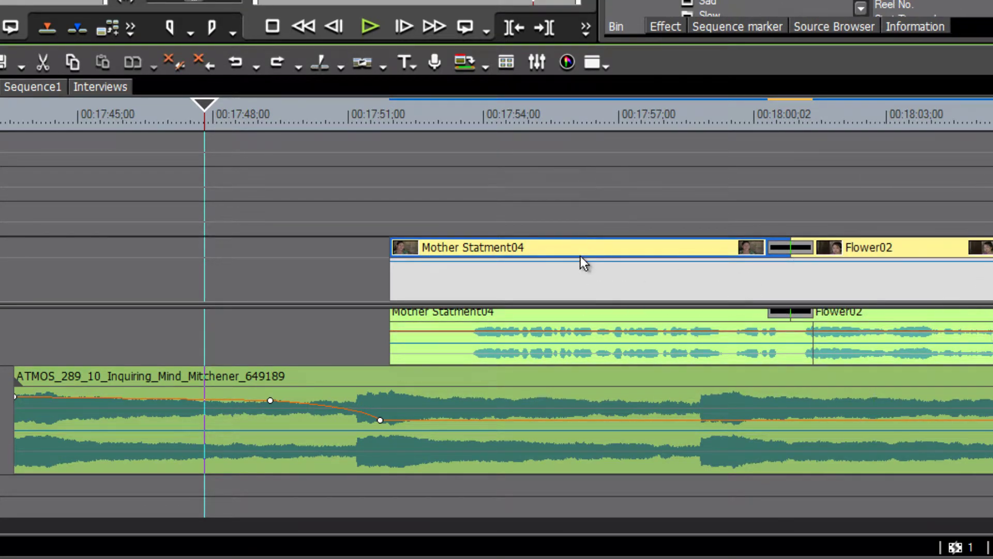
left_click_drag(628, 253, 405, 261)
left_click_drag(106, 120, 132, 119)
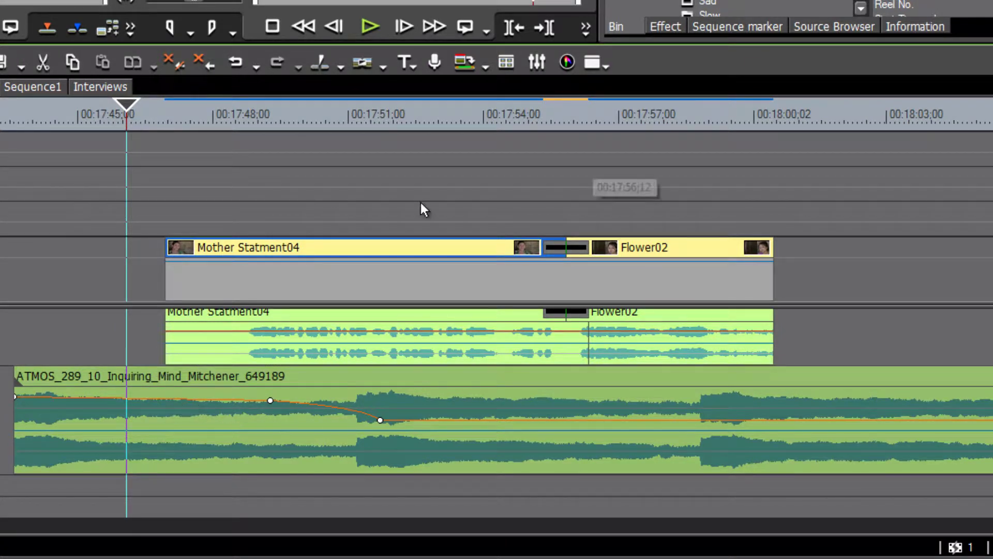
Trim Mother Statment04's opening by 14 frames, slide both clips left, and play the new opening.
left_click_drag(171, 241, 247, 244)
left_click_drag(395, 167, 681, 299)
left_click_drag(483, 248, 389, 250)
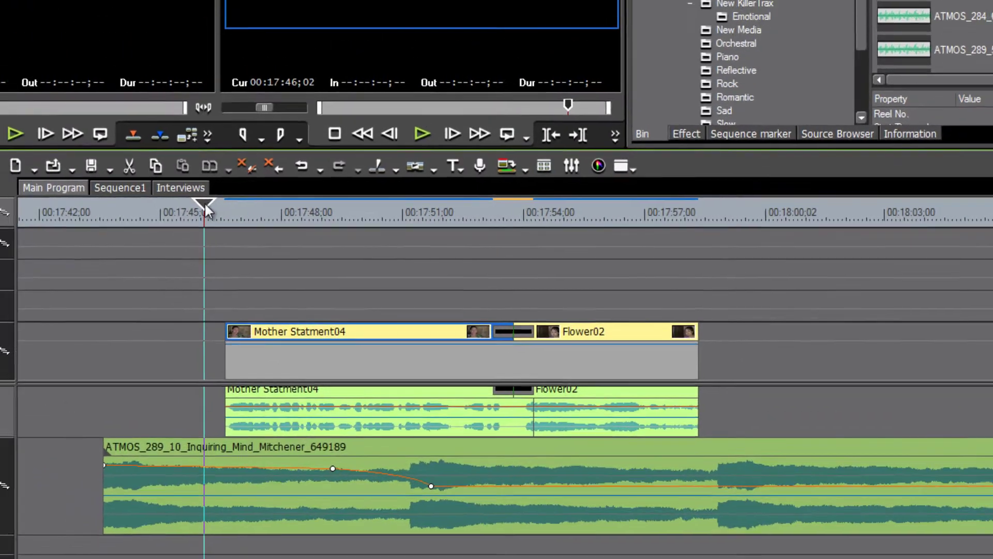
key("space")
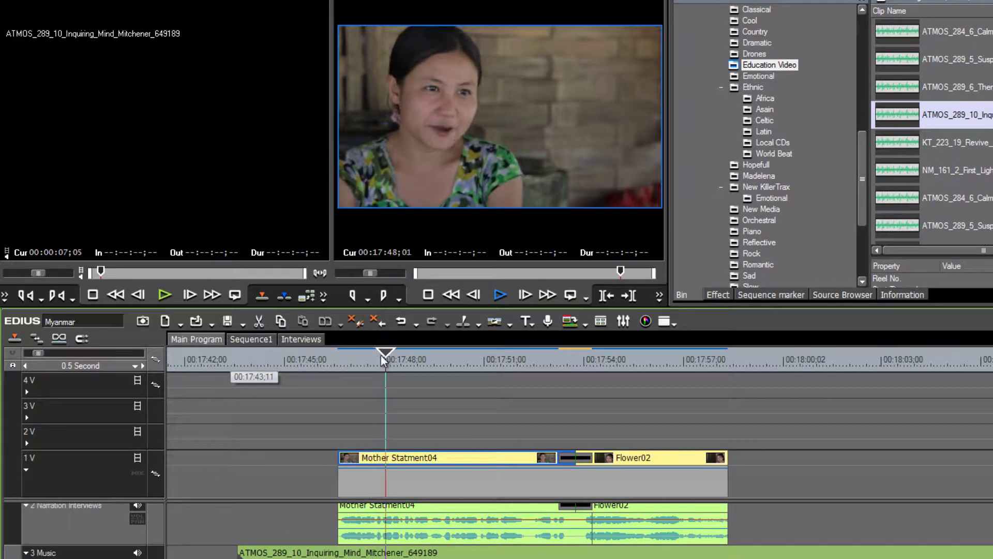
key("space")
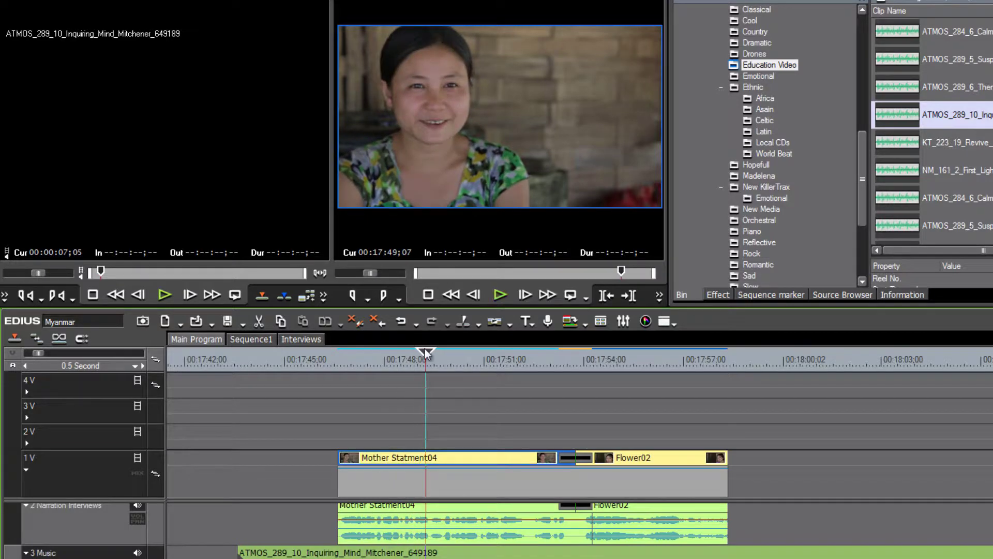
left_click_drag(425, 353, 315, 373)
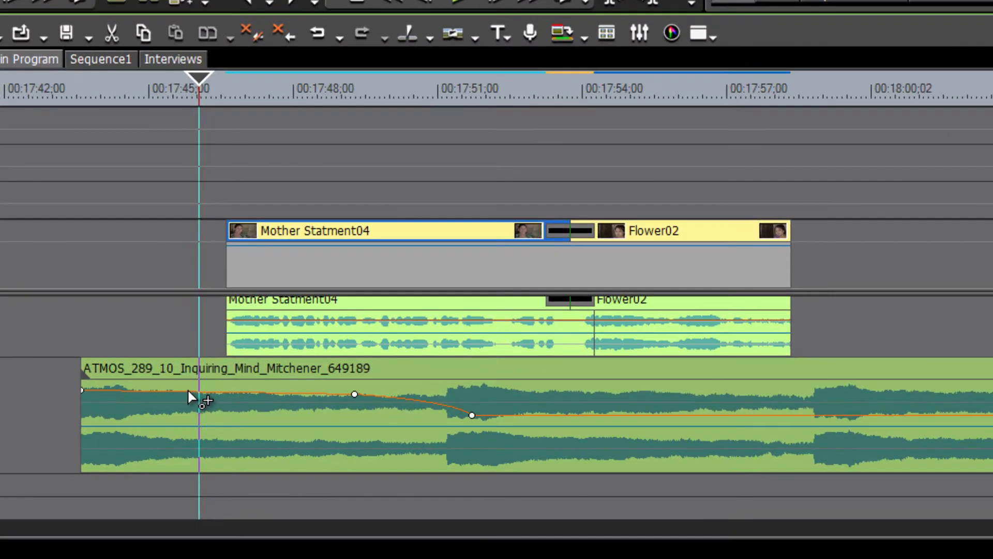
Add music volume keyframes set to about -7.3dB and -16.5dB, then return the playhead to about 00:17:42.
left_click(181, 391)
left_click_drag(230, 393, 231, 408)
left_click_drag(355, 396, 359, 418)
left_click_drag(192, 94, 89, 106)
left_click_drag(91, 107, 80, 85)
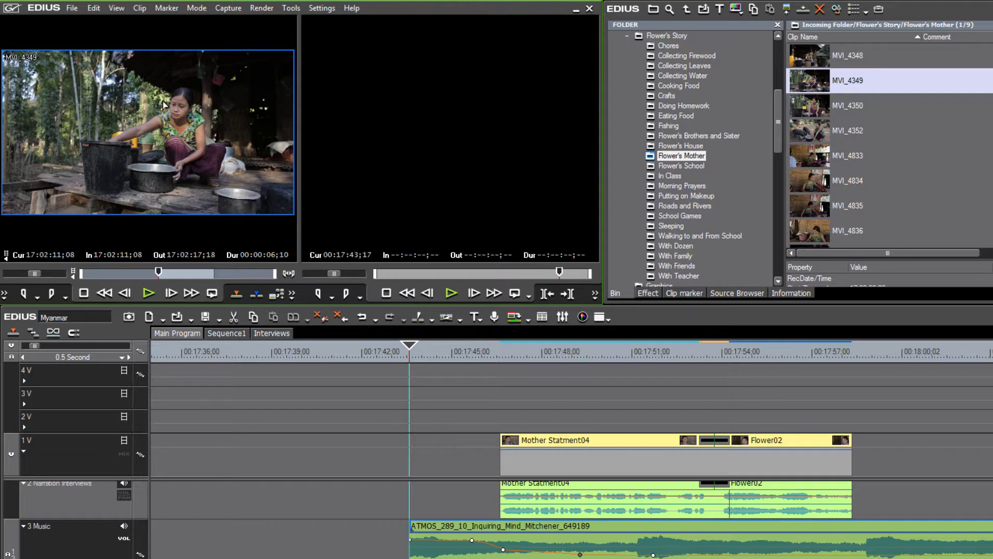
Place MVI_4349 on 1 V/Ambient Audio before Mother Statment04, trim its start, and add a transition.
left_click_drag(163, 105, 198, 402)
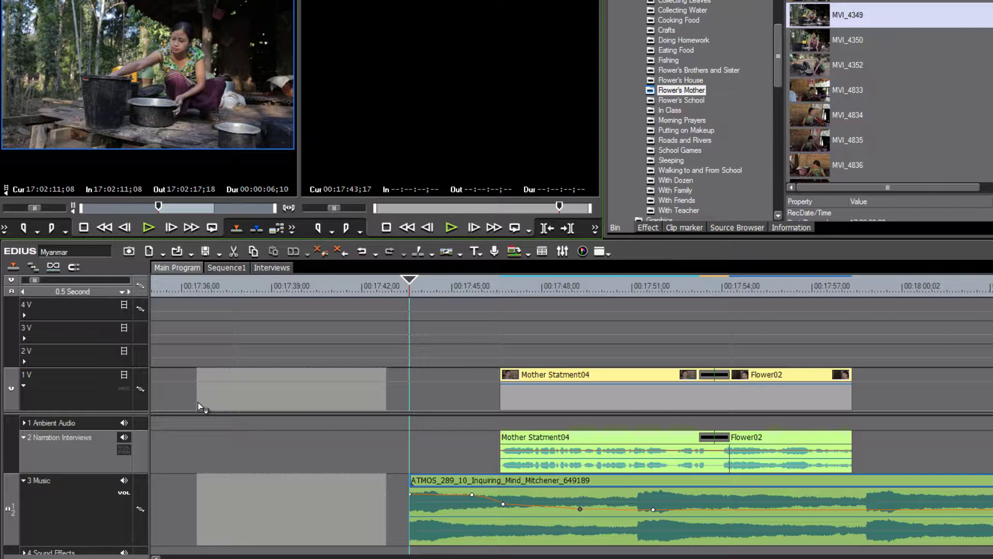
left_click_drag(197, 403, 255, 398)
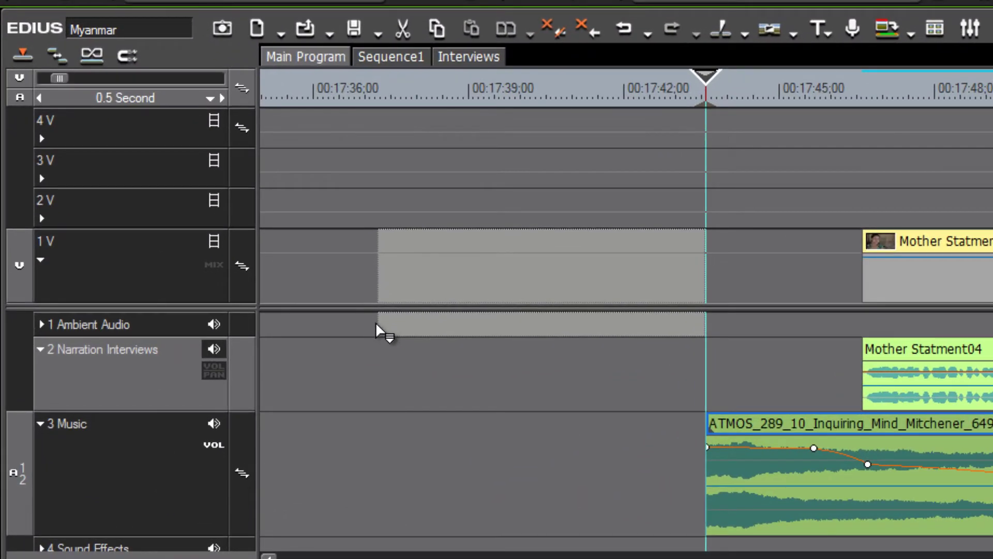
left_click_drag(376, 324, 536, 331)
left_click_drag(535, 250, 667, 251)
left_click_drag(703, 72, 863, 145)
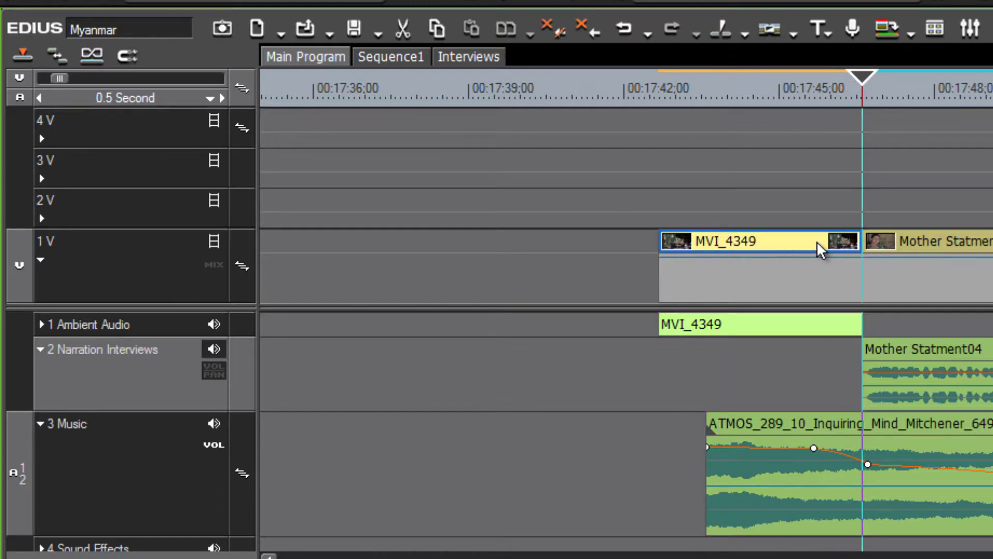
key("ctrl+p")
left_click(705, 120)
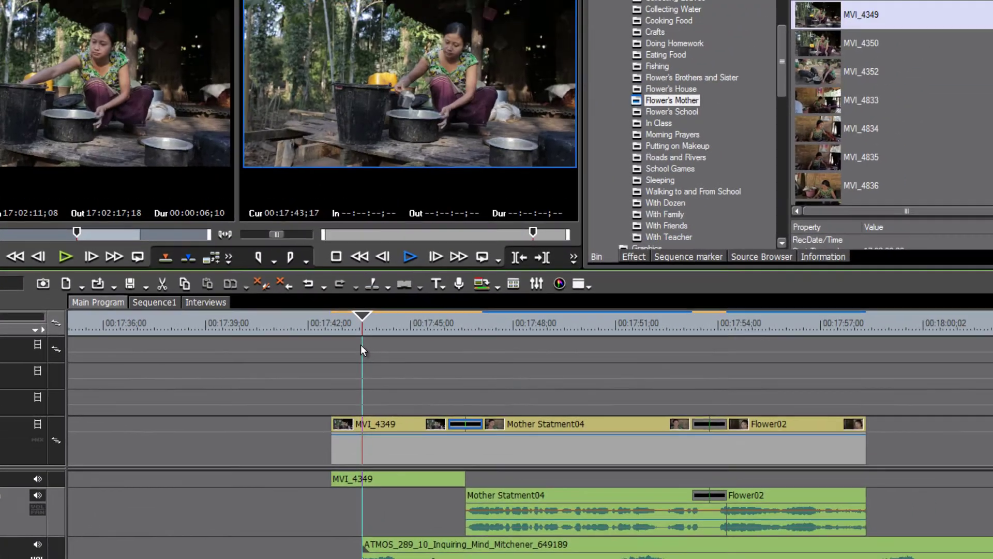
Play back the new B-roll edit and park the playhead just inside MVI_4349.
key("space")
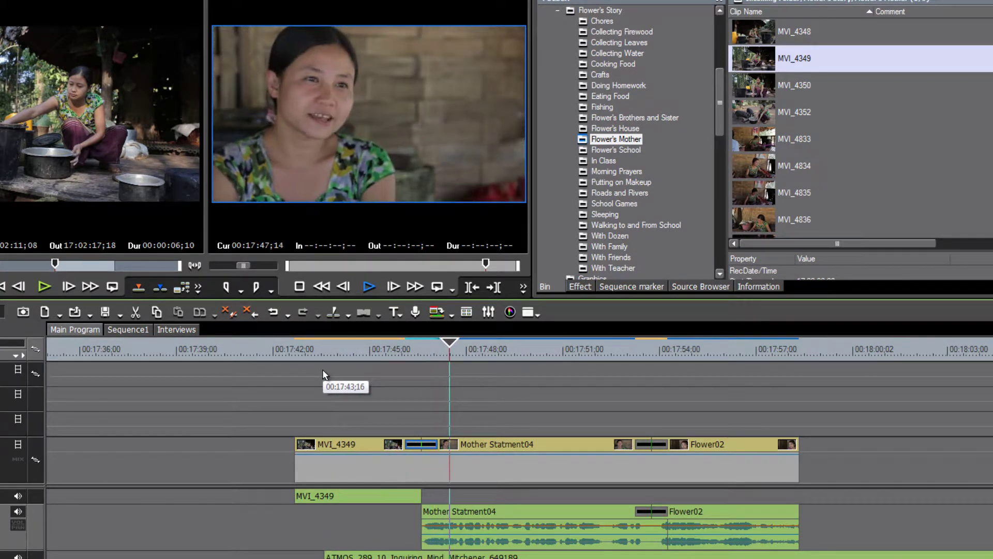
left_click(295, 352)
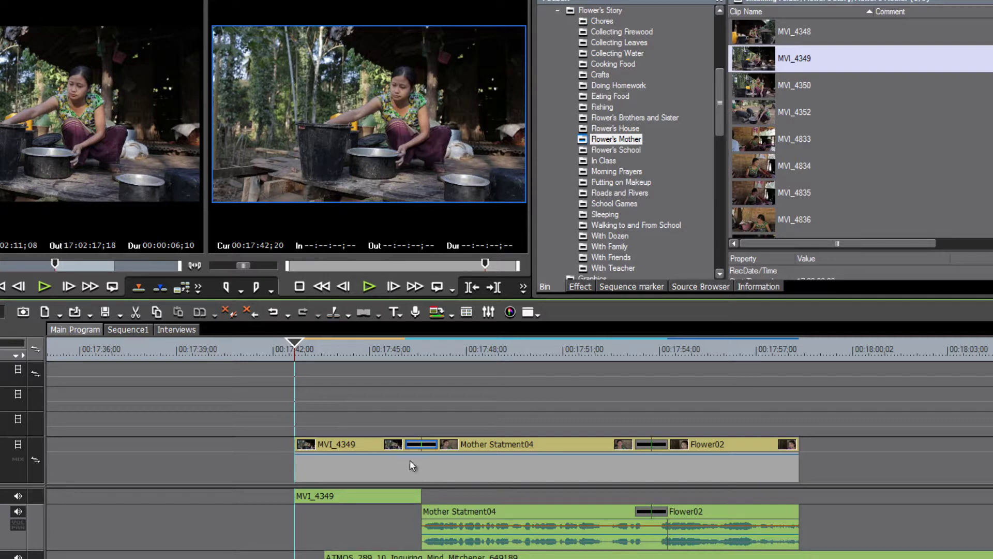
left_click(324, 347)
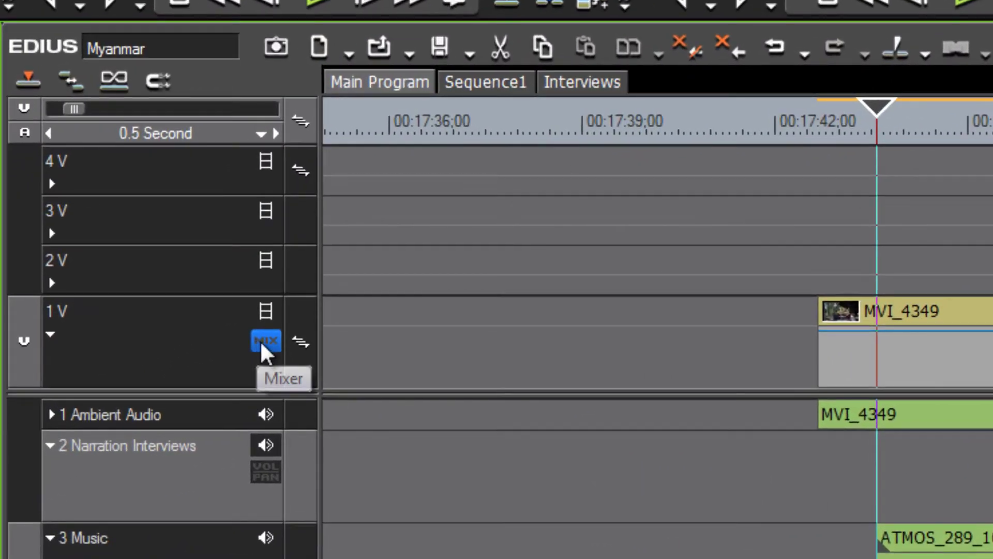
Toggle the 1V MIX button until the opacity rubber band shows on the clips.
left_click(260, 340)
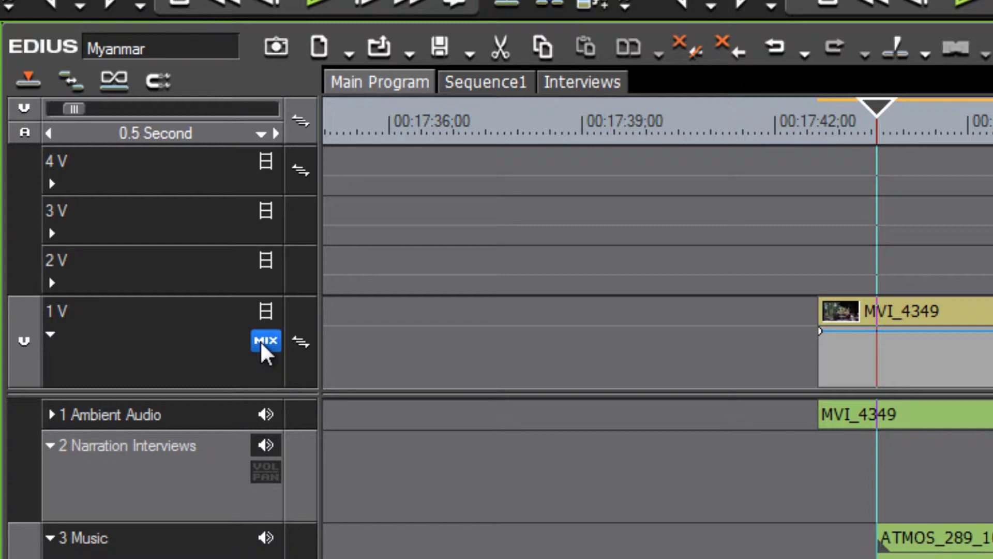
left_click(263, 340)
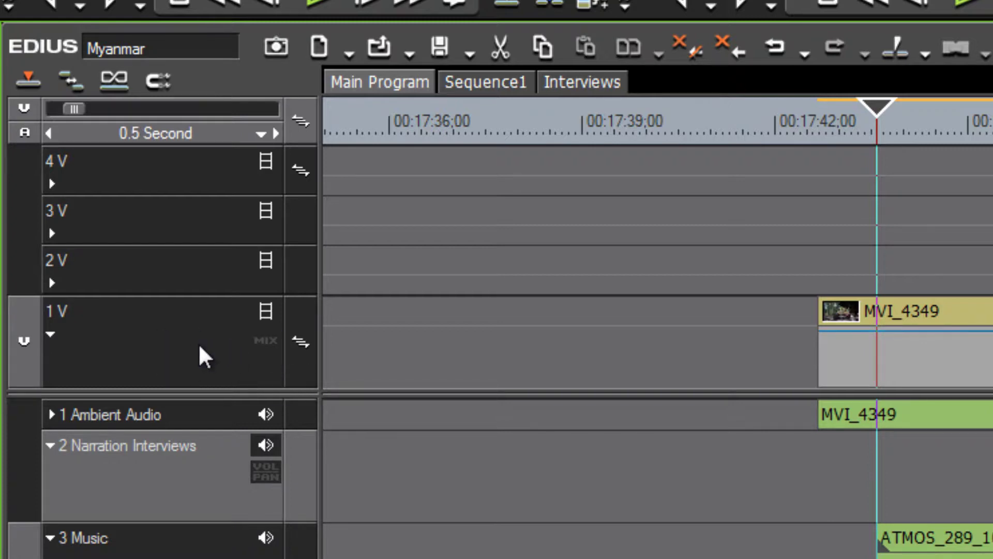
left_click(266, 341)
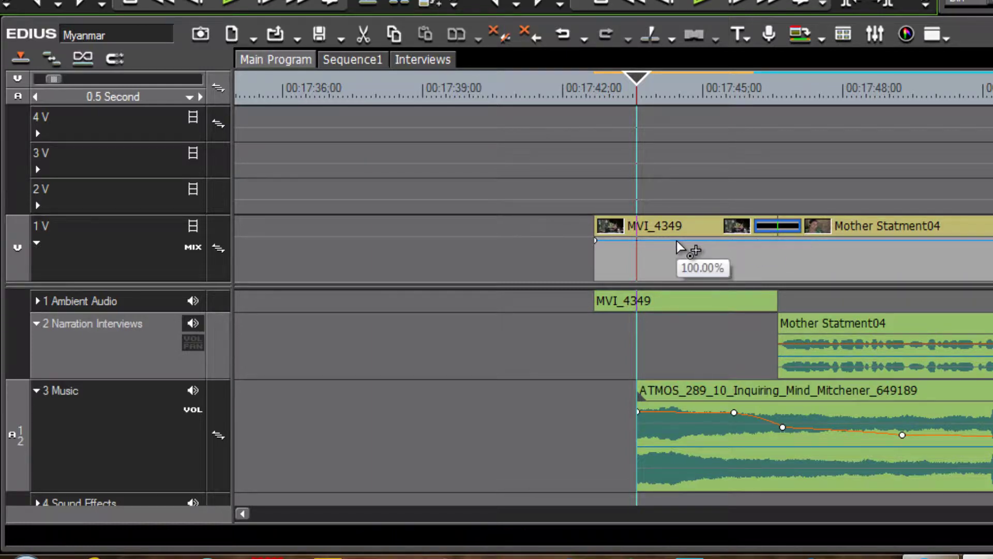
Lower MVI_4349's whole opacity line slightly with an Alt-drag.
left_click(595, 89)
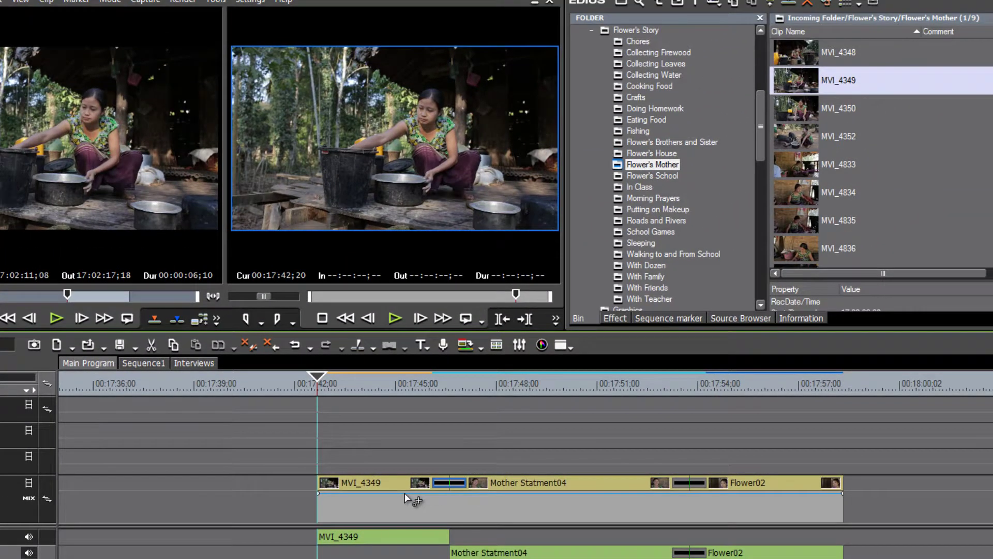
mouse_move(406, 499)
key("alt")
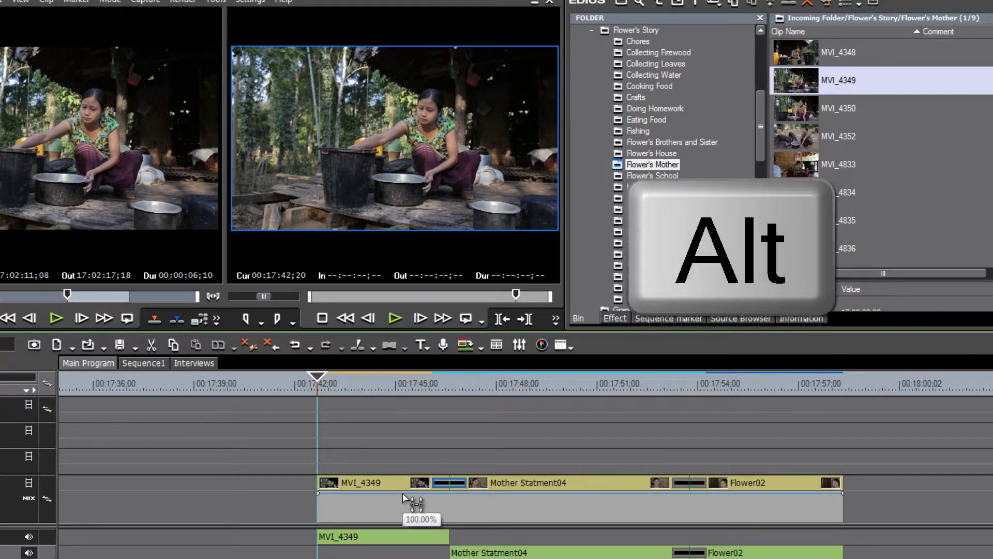
left_click(404, 496, "alt")
mouse_move(404, 494)
left_mouse_down()
mouse_move(404, 533)
mouse_move(415, 486)
left_mouse_up()
Drag the opacity point at the clip's start down near zero for a fade-in.
left_click(384, 385)
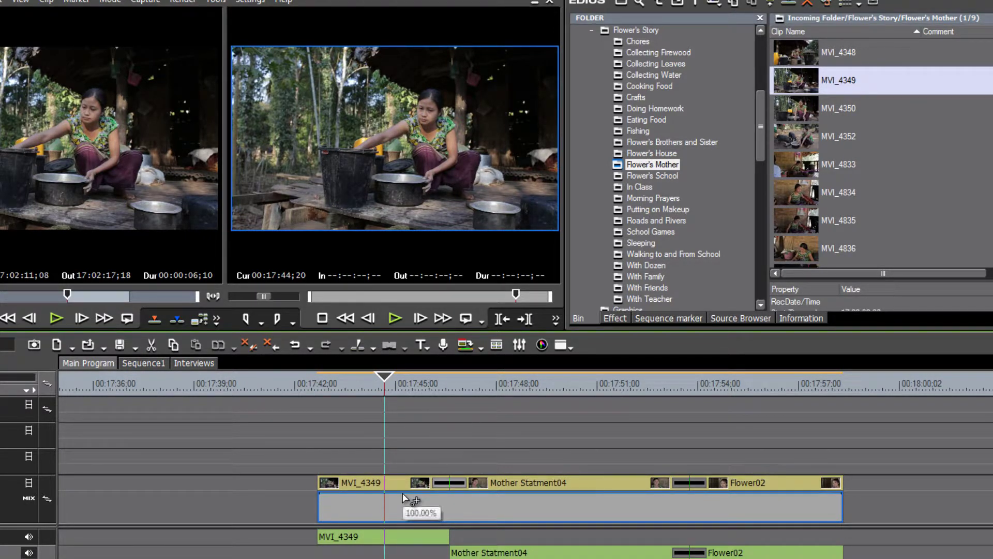
mouse_move(393, 498)
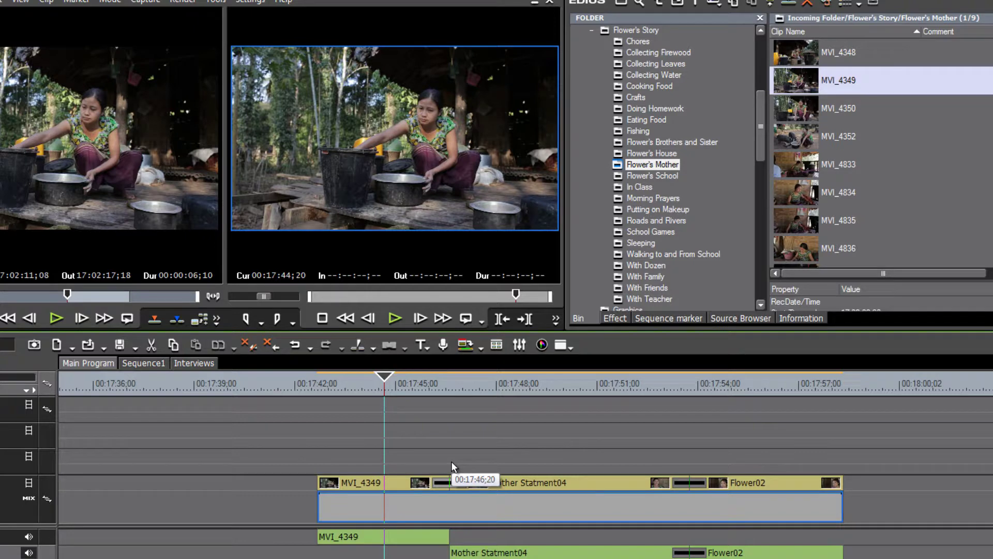
left_click_drag(369, 388, 368, 393)
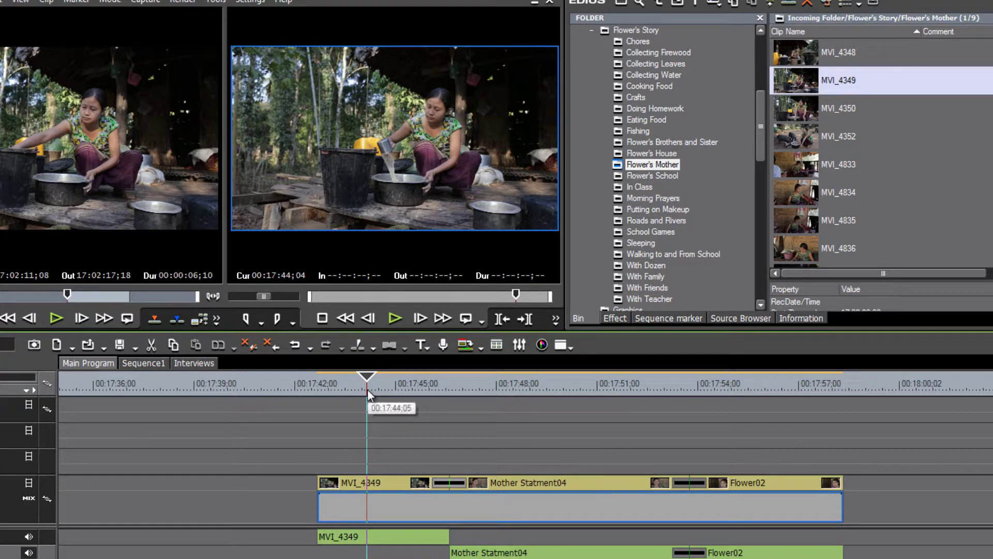
left_click_drag(368, 379, 357, 407)
mouse_move(349, 494)
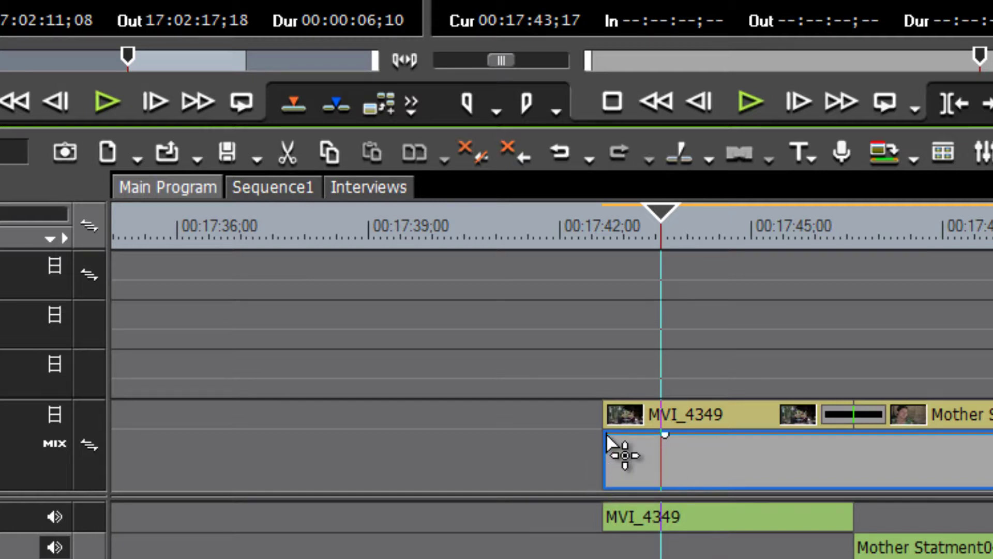
left_click_drag(607, 436, 604, 463)
left_click_drag(601, 471, 598, 507)
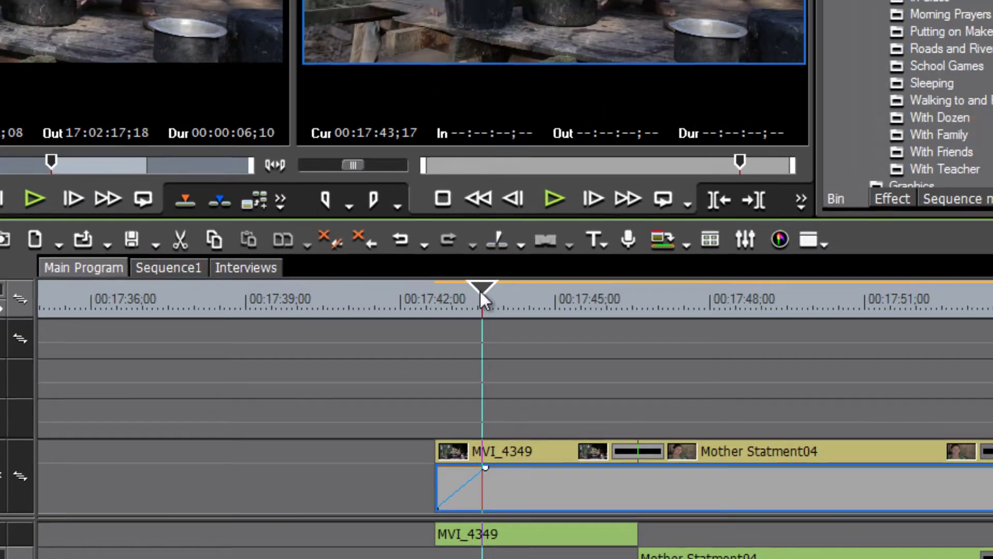
left_click_drag(662, 213, 545, 239)
left_click_drag(183, 402, 214, 403)
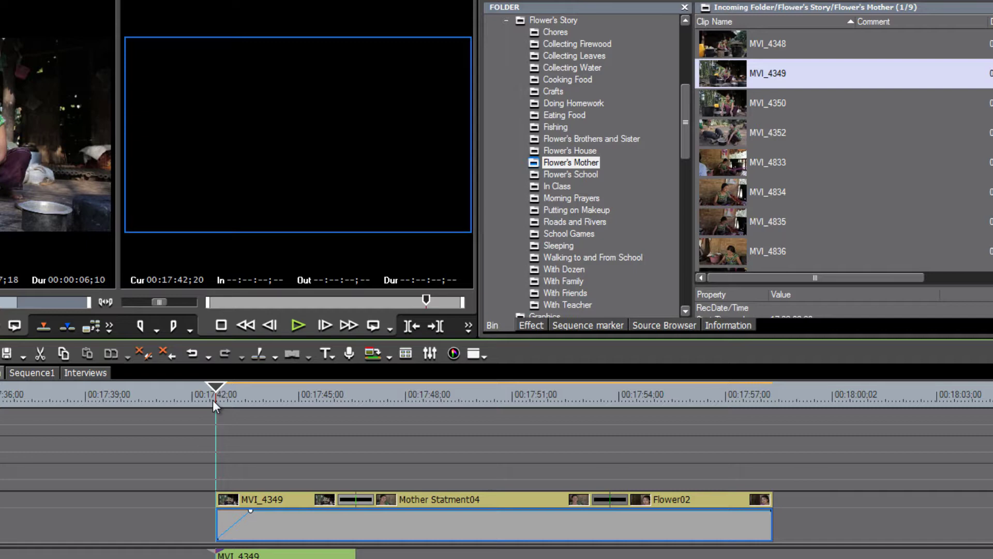
mouse_move(225, 400)
left_mouse_down()
mouse_move(260, 396)
mouse_move(205, 403)
left_mouse_up()
key("space")
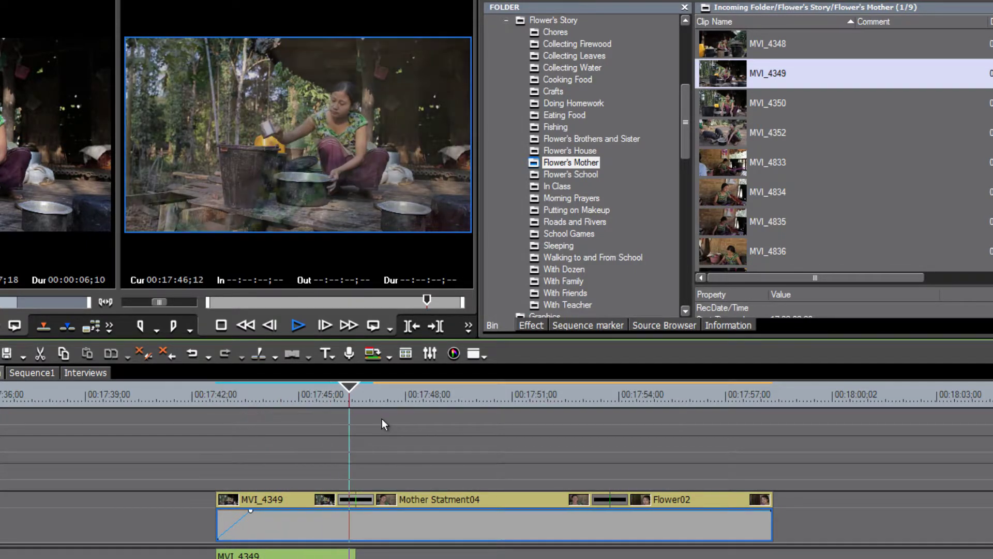
key("space")
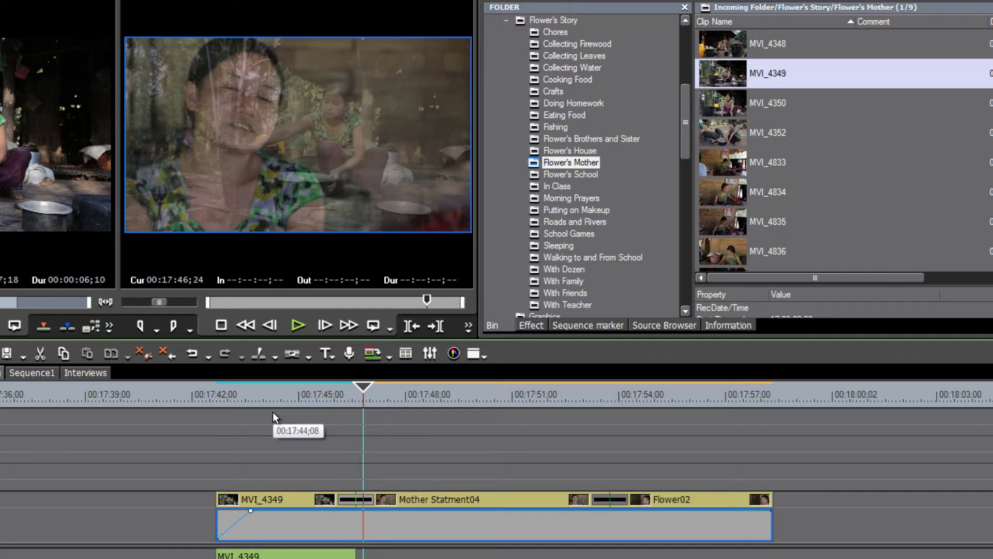
left_click(205, 396)
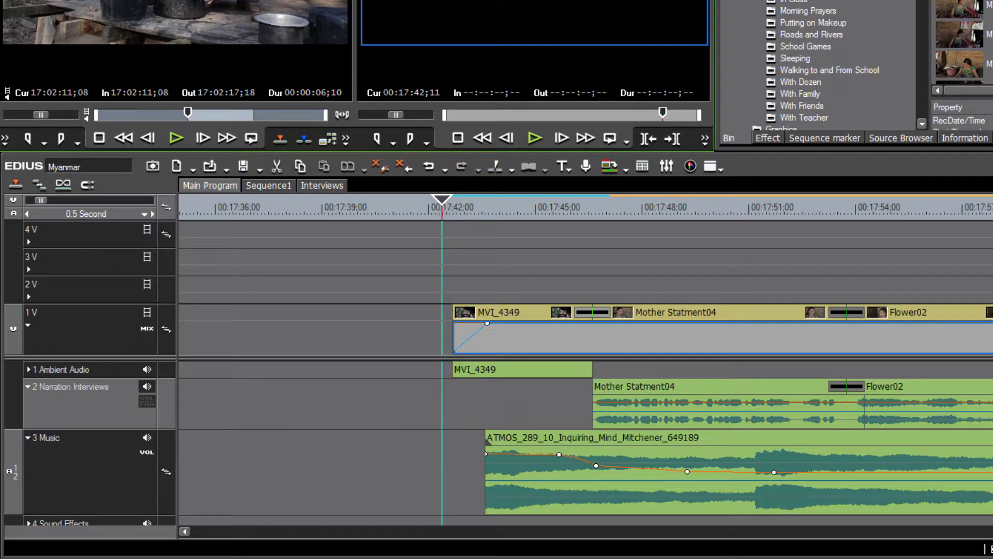
Undo twice to restore the B-roll on 3V and 2V, then play back from MVI_4349.
key("ctrl+z")
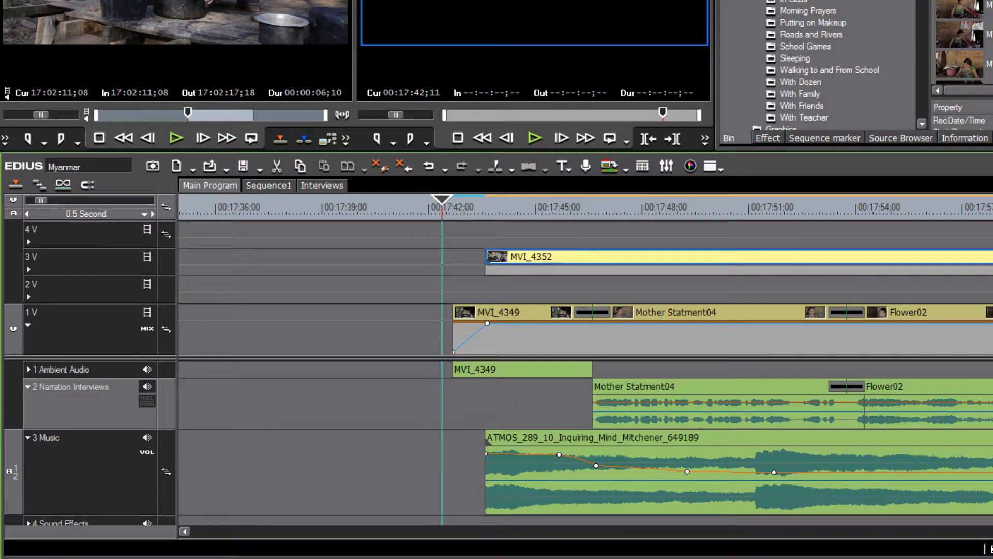
key("ctrl+z")
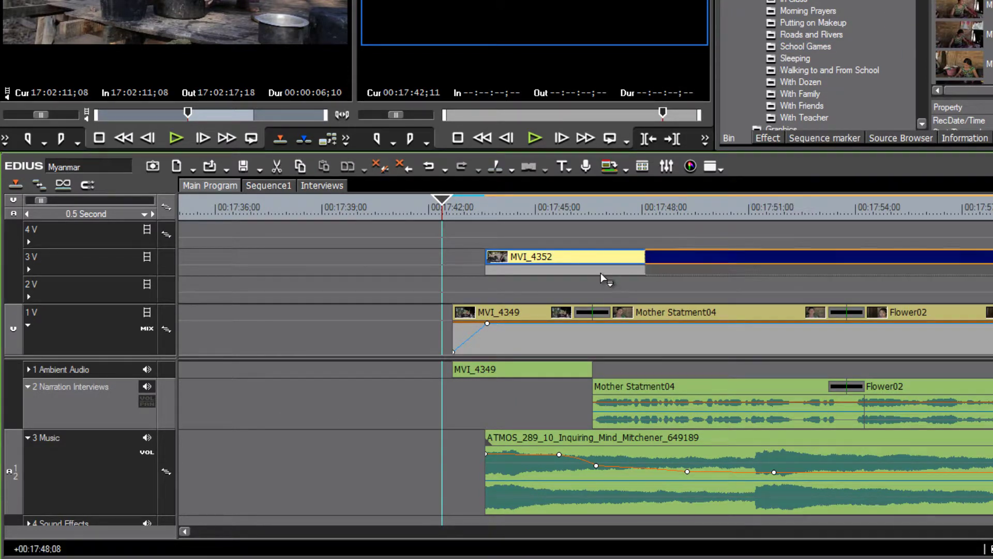
left_click_drag(444, 207, 449, 210)
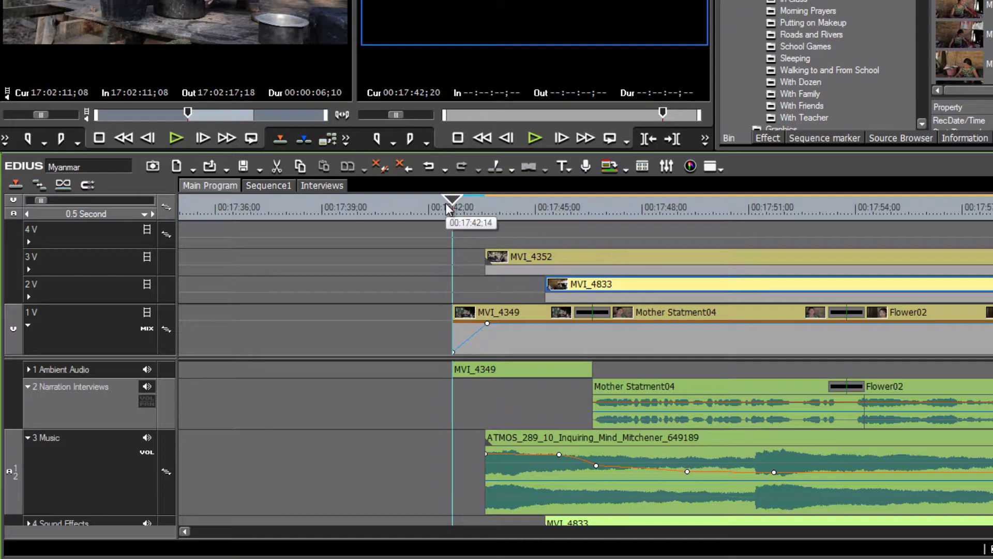
key("space")
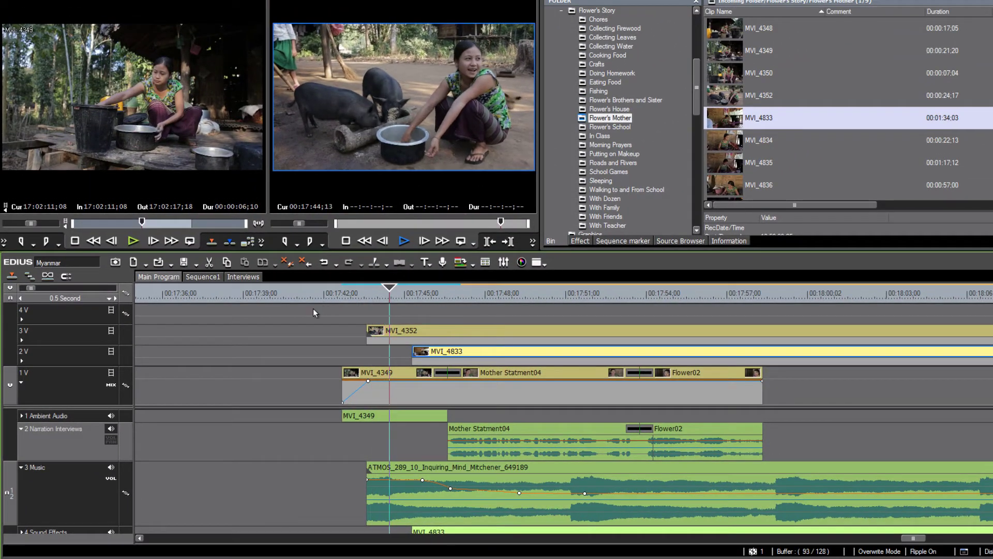
key("space")
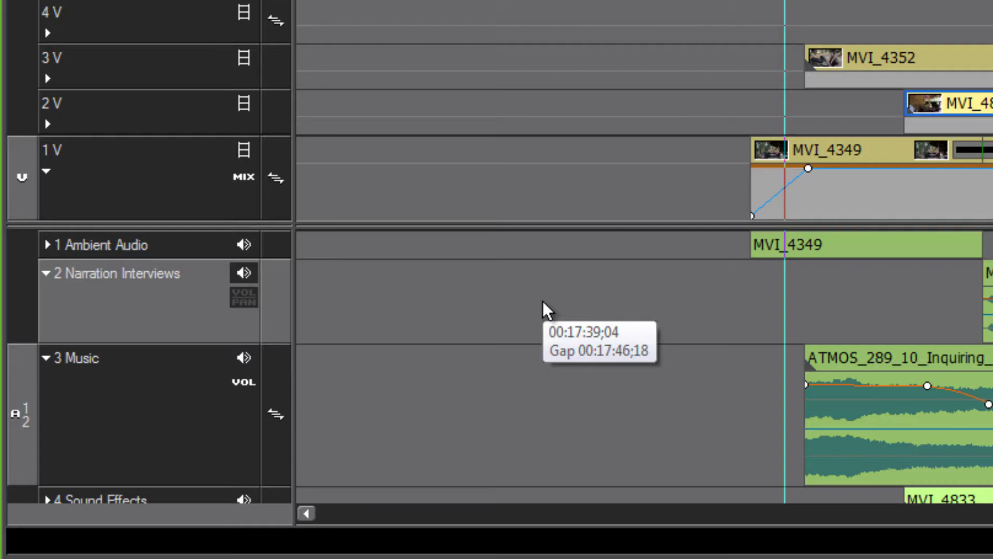
Move the playhead off the fade keyframe and mute the 3 Music track.
left_click(808, 1)
left_click(804, 2)
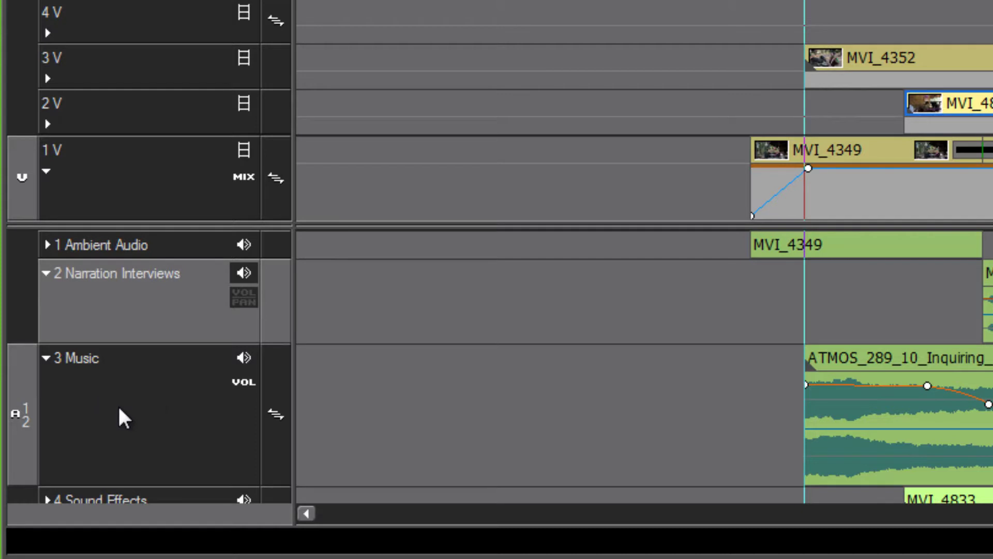
left_click(242, 357)
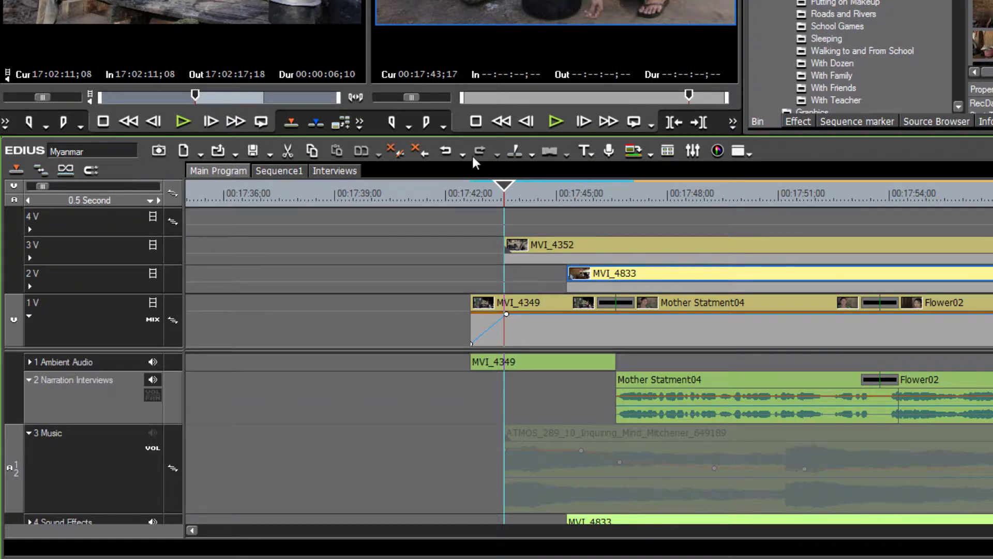
Play back the edit from just before the B-roll, stopping at 00:17:49;04.
left_click_drag(504, 182, 462, 188)
key("space")
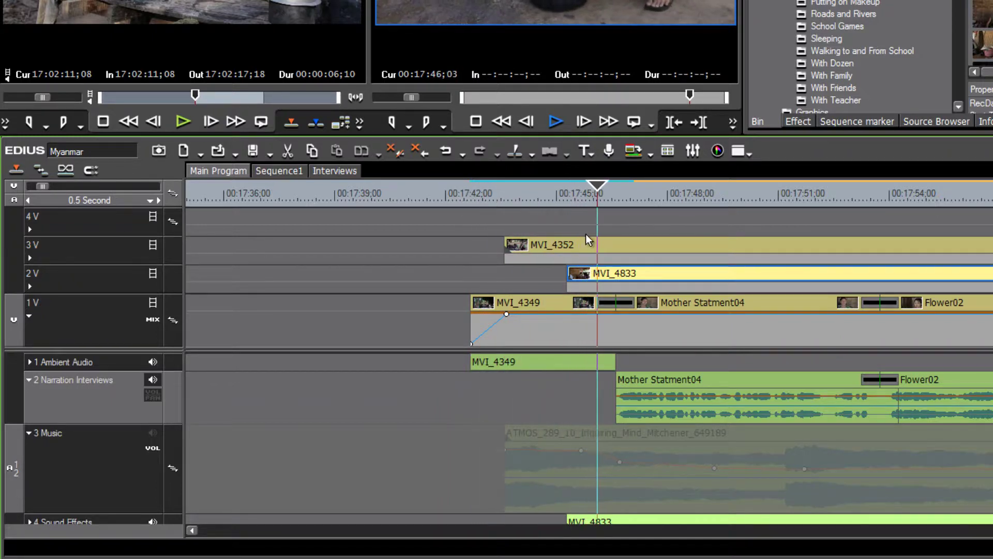
left_click(709, 194)
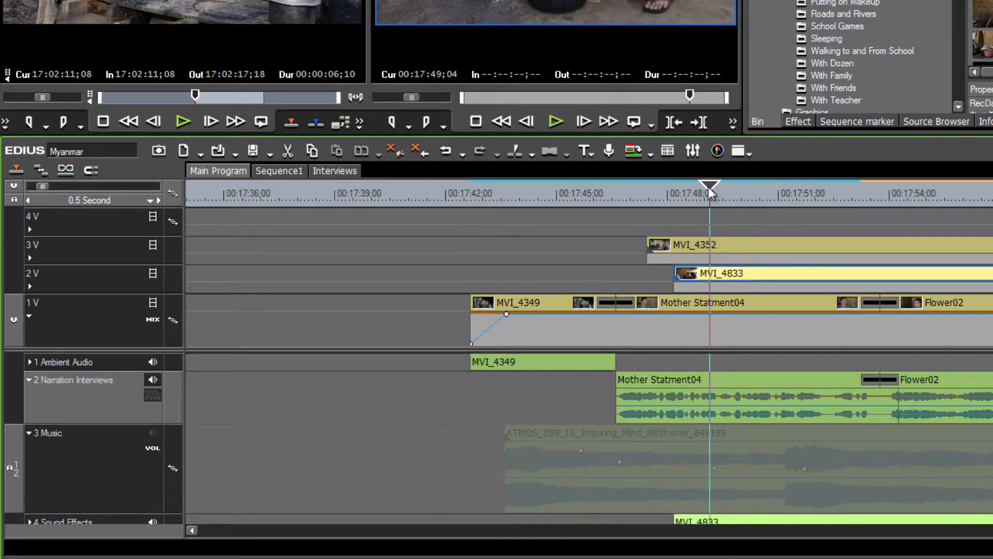
Slide MVI_4352 on 3V to start near 00:17:46 and play back the overlap.
left_click(740, 247)
left_click_drag(722, 247, 916, 248)
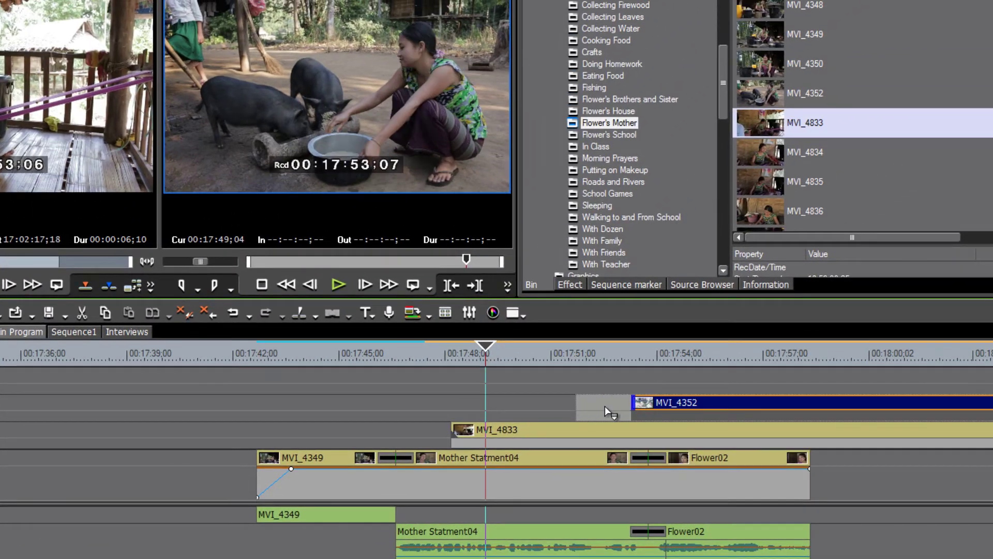
left_click_drag(605, 406, 440, 407)
left_click_drag(489, 350, 337, 359)
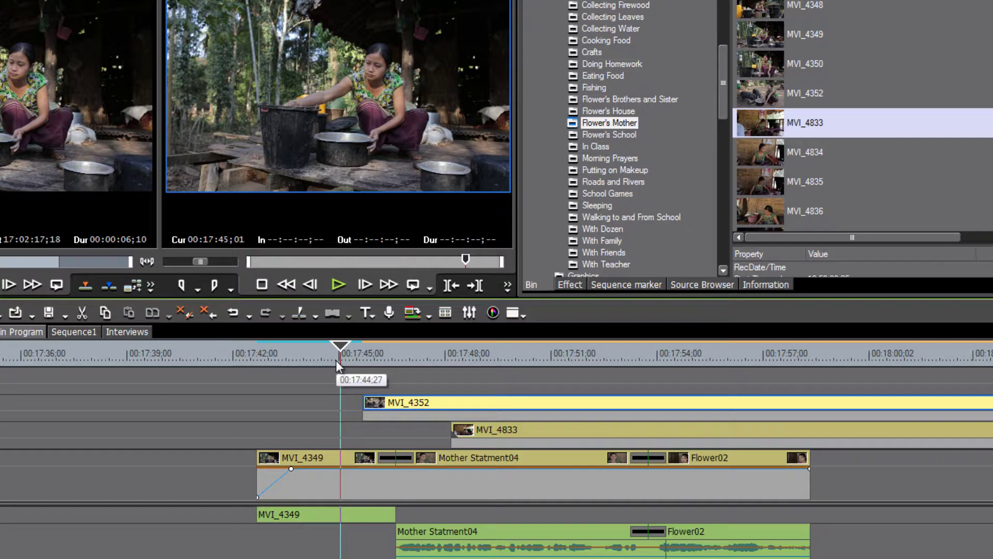
key("space")
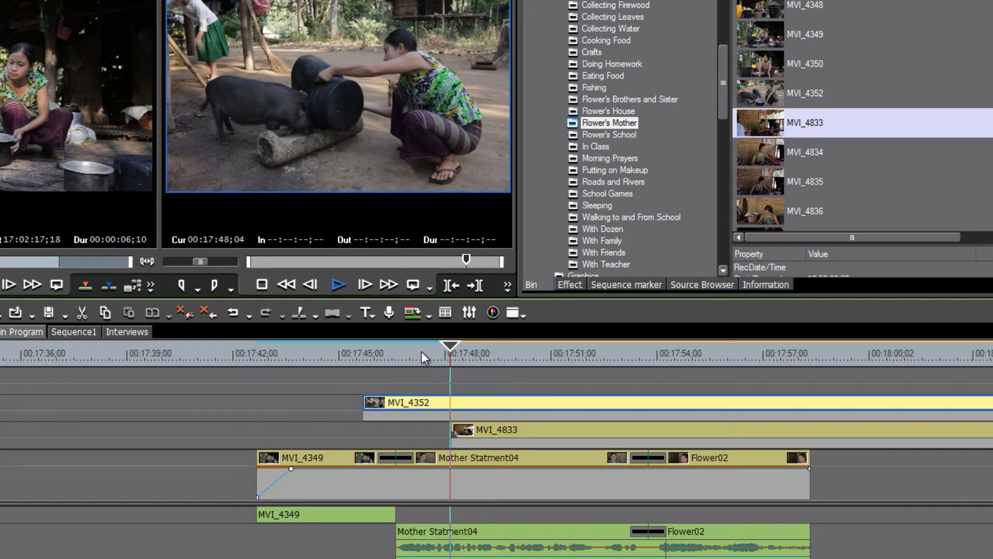
key("space")
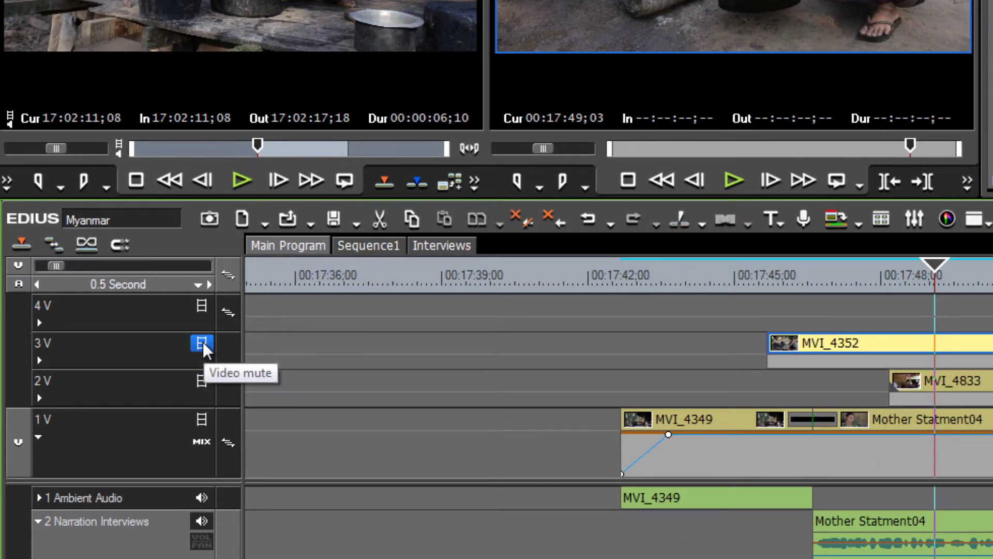
Mute the 3V and 2V B-roll video, preview the interview alone, then unmute both.
left_click(202, 343)
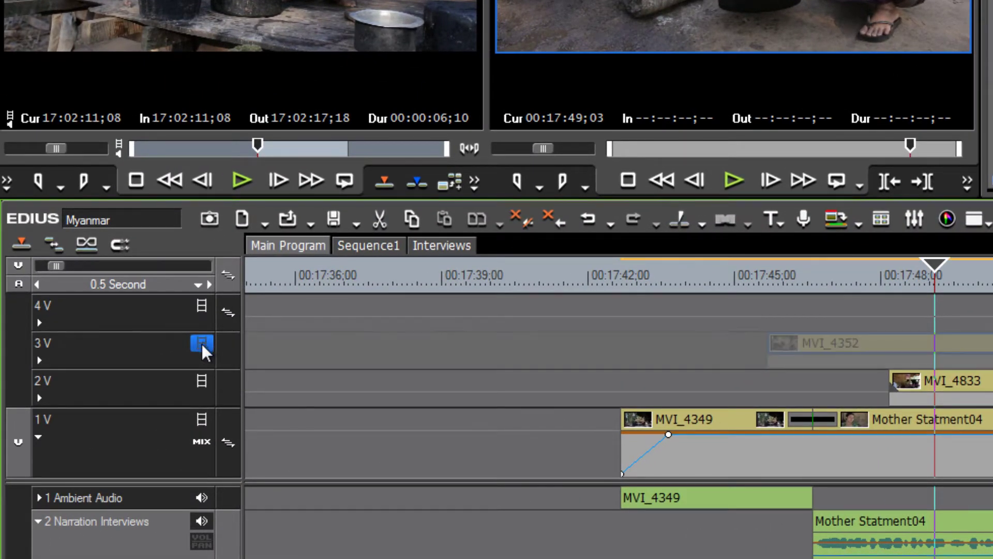
left_click(200, 383)
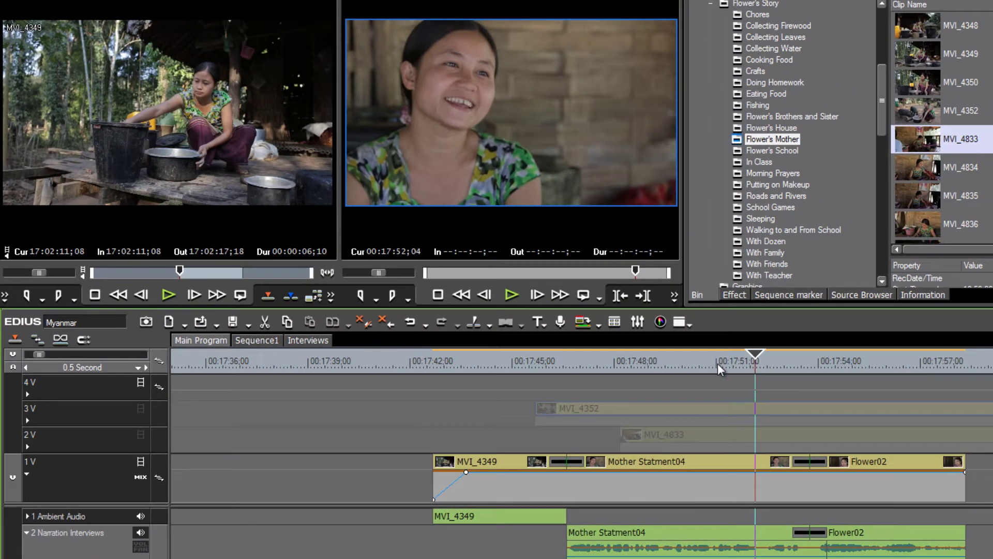
key("space")
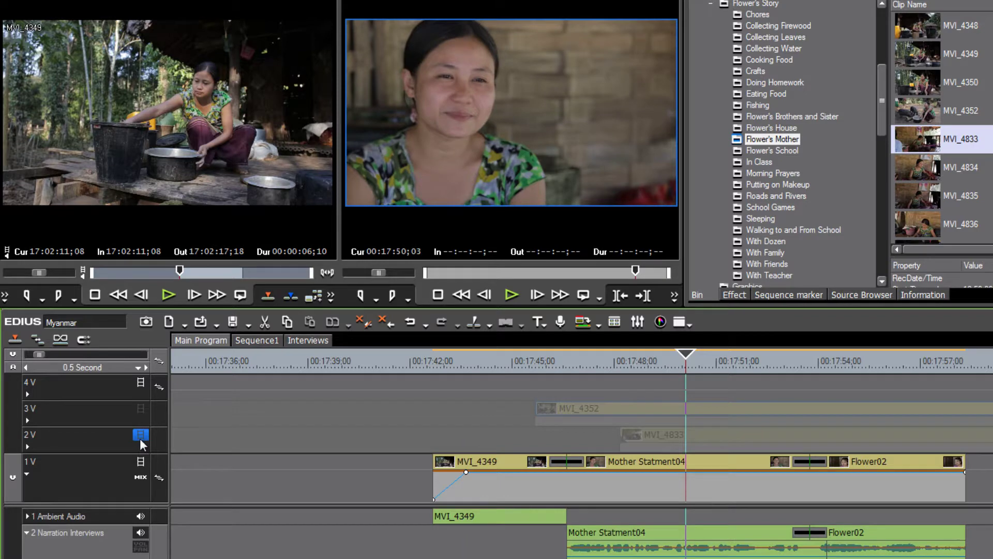
left_click(140, 435)
left_click(141, 408)
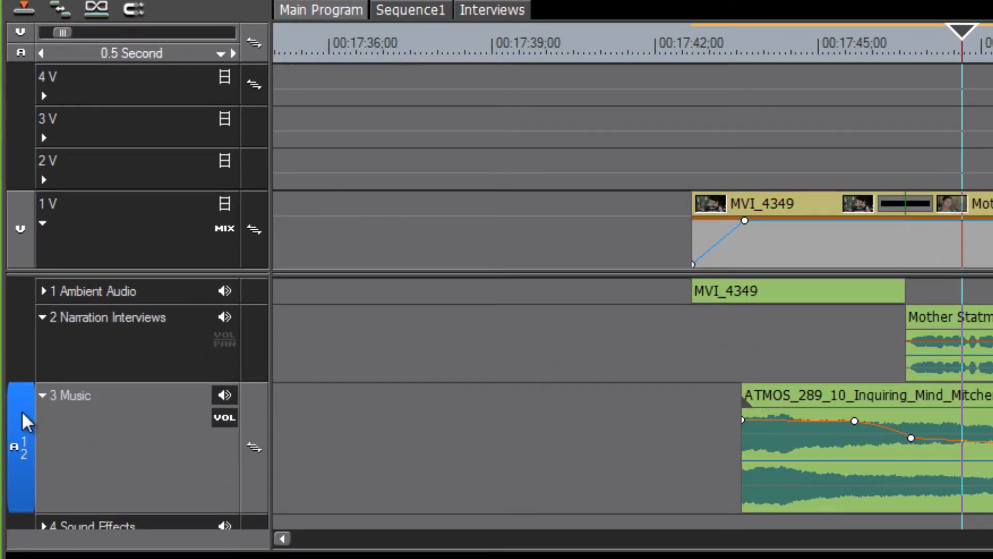
Patch the source audio channels to the 1 Ambient Audio track.
mouse_move(20, 412)
left_mouse_down()
mouse_move(21, 291)
mouse_move(23, 507)
mouse_move(11, 357)
mouse_move(18, 287)
mouse_move(27, 415)
left_mouse_up()
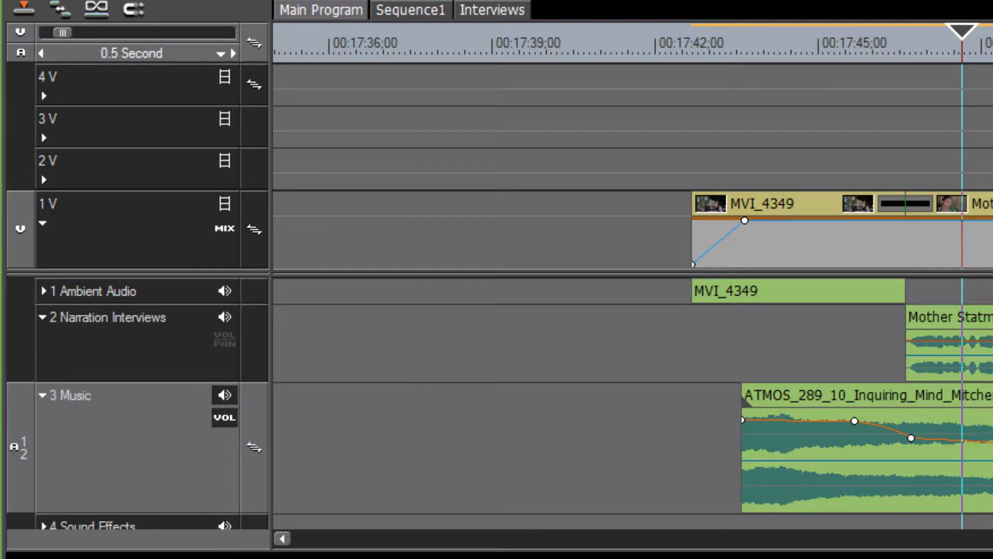
left_click_drag(20, 273, 21, 237)
left_click_drag(19, 408, 18, 261)
Move the source video patch from 1V up to the 3V track.
left_click_drag(18, 222, 18, 222)
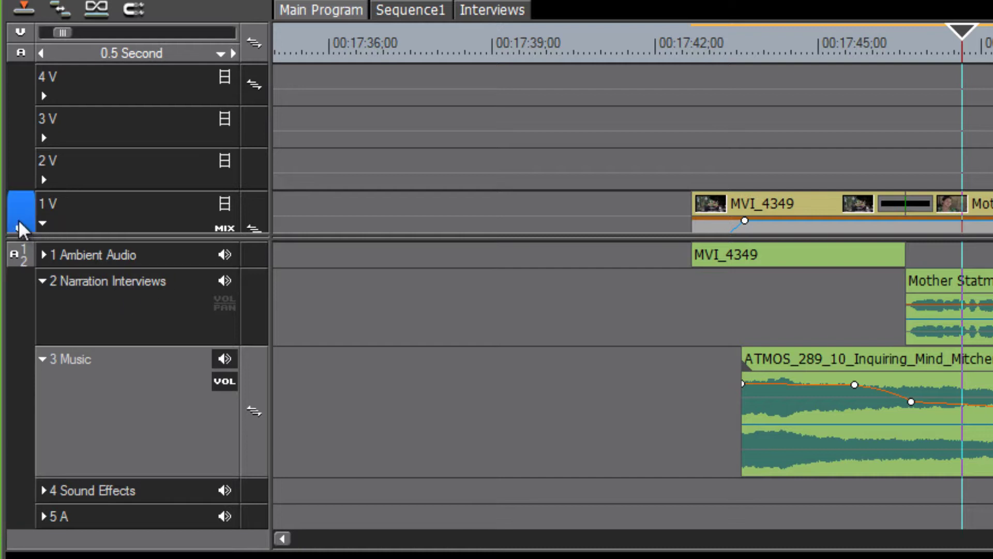
left_click_drag(17, 219, 20, 168)
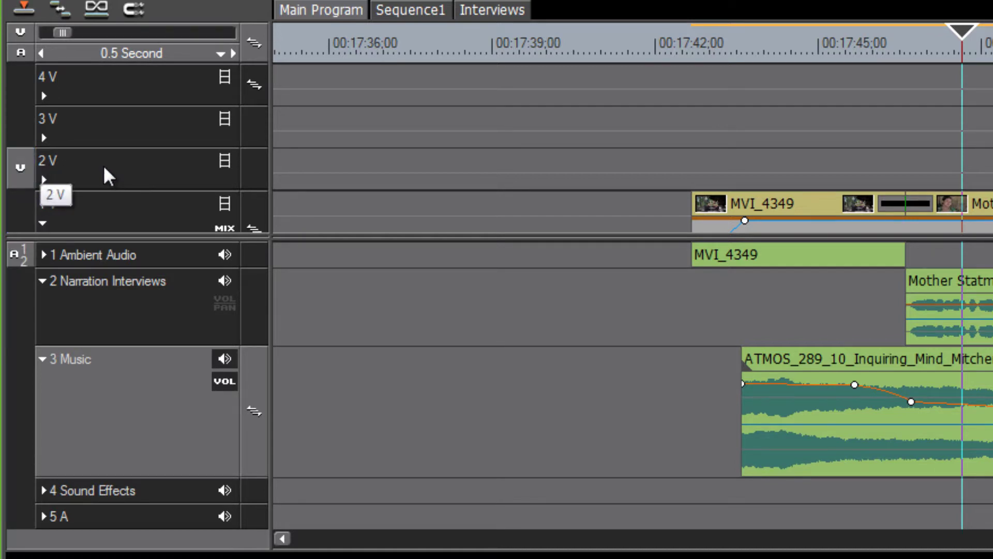
left_click_drag(17, 164, 21, 94)
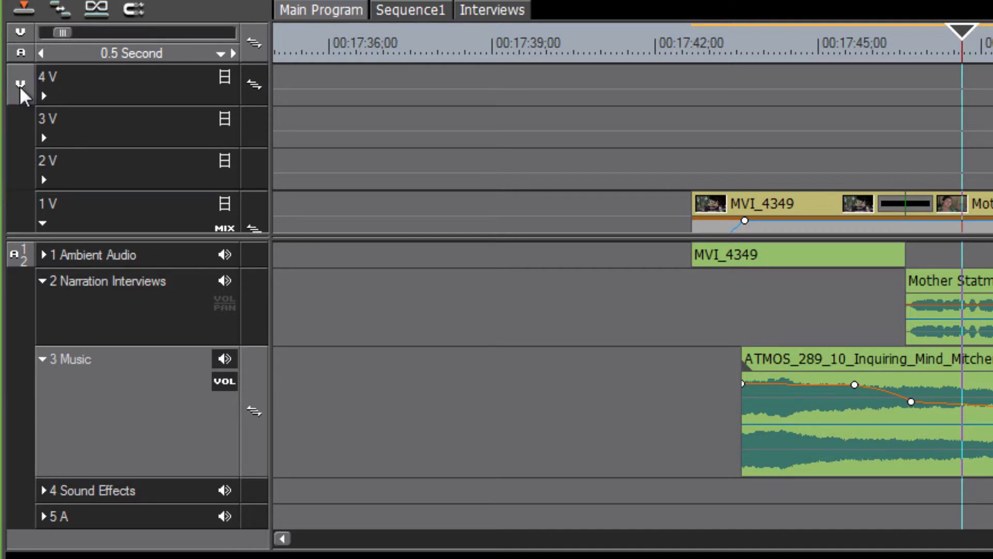
left_click_drag(21, 86, 26, 200)
Re-patch video to 1V, collapse Music and Narration Interviews, and drag MVI_4349 toward the timeline.
left_click(38, 359)
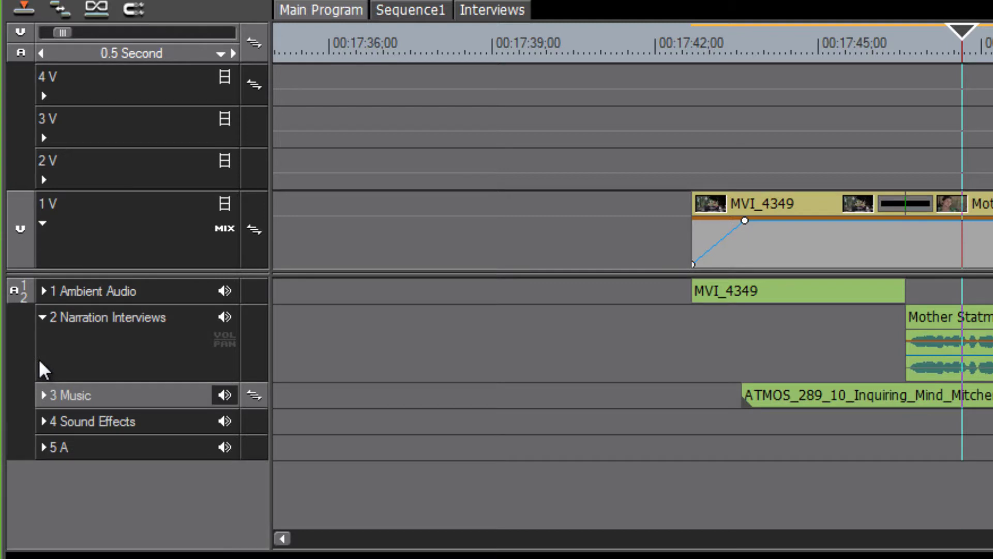
left_click(42, 317)
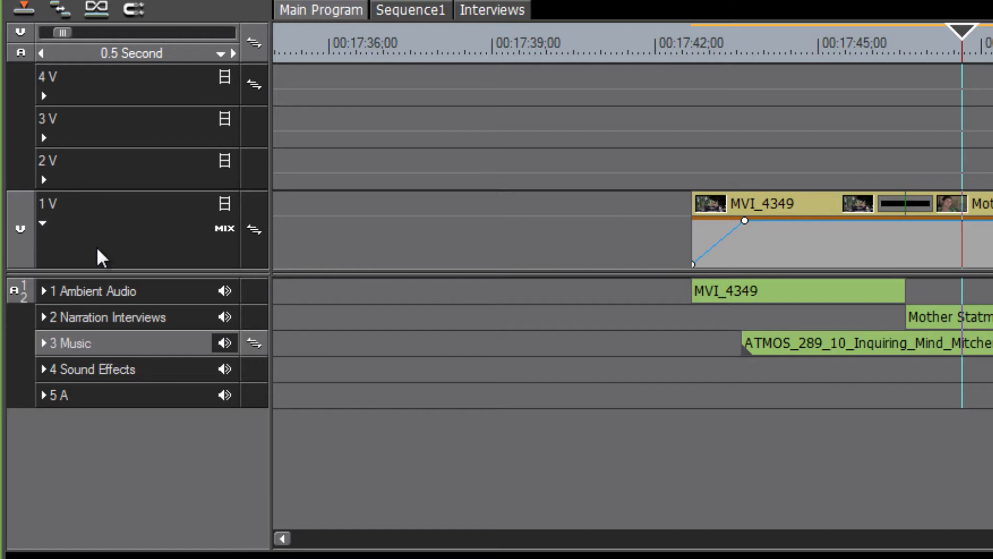
left_click_drag(322, 6, 297, 207)
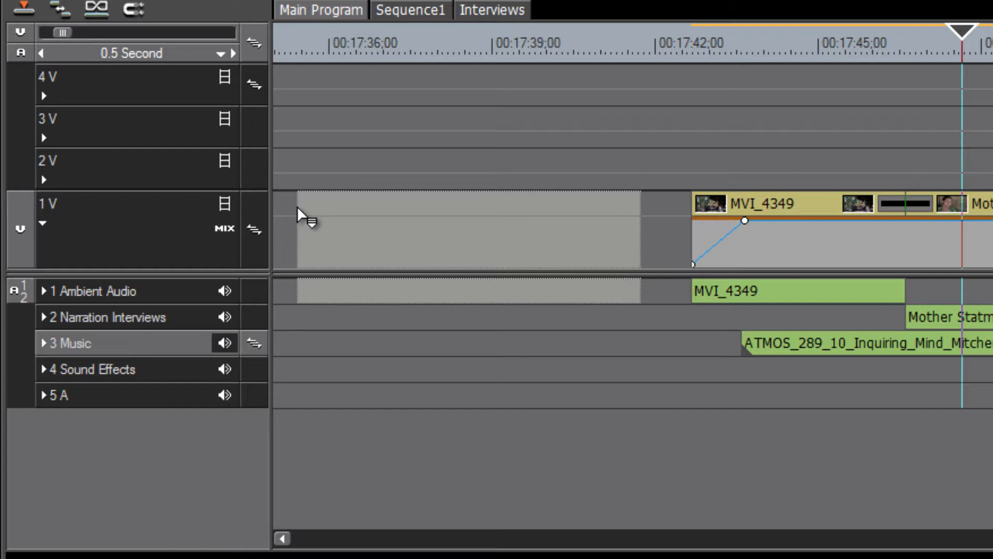
Drop a MVI_4349 test copy on 1V and Ambient Audio, then delete it.
left_click_drag(297, 206, 297, 206)
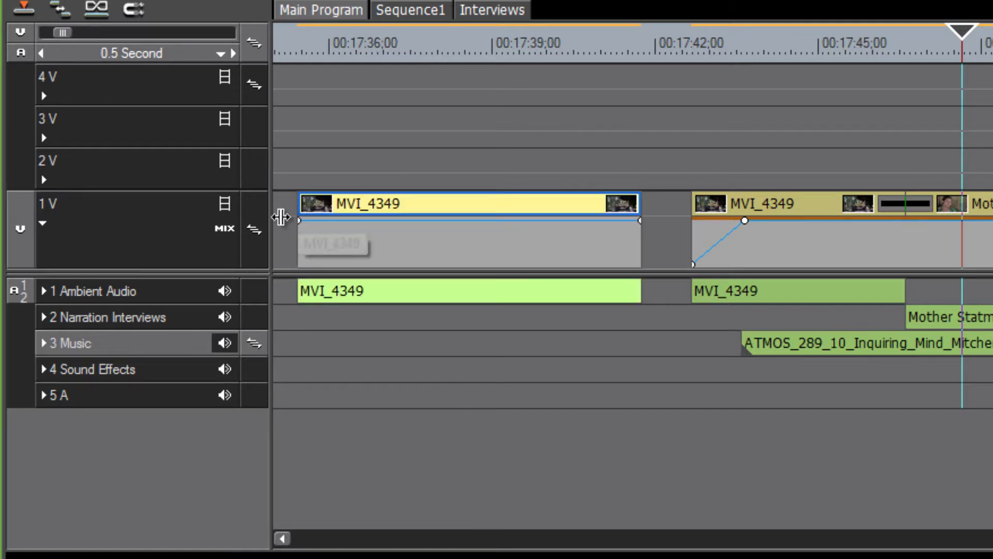
left_click(22, 287)
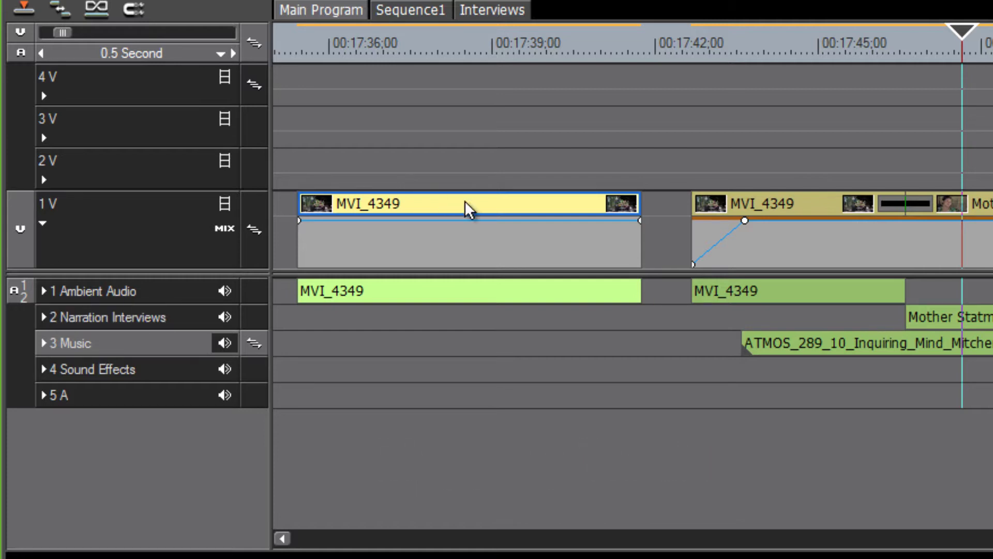
key("Delete")
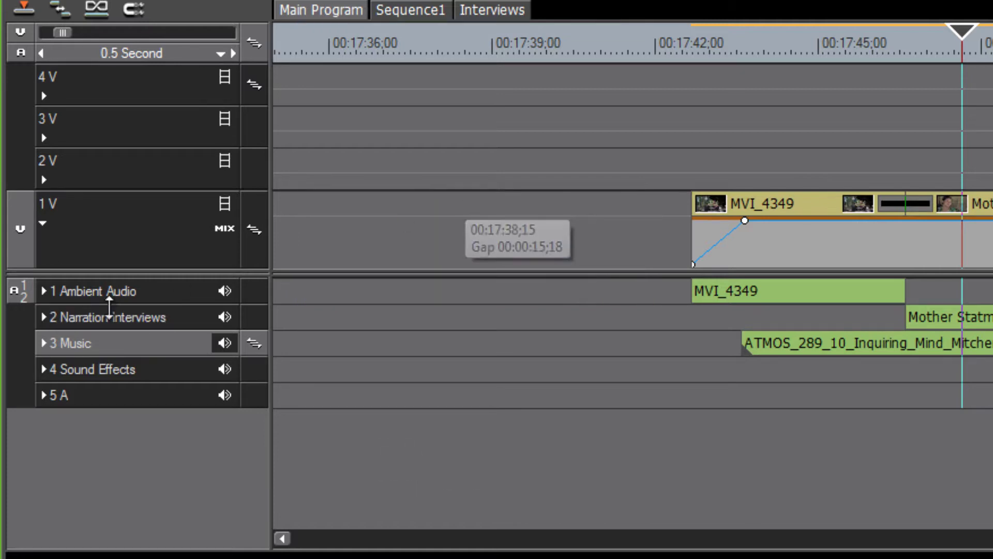
Patch source audio to Narration Interviews and drop another MVI_4349 copy on 1V.
left_click(19, 317)
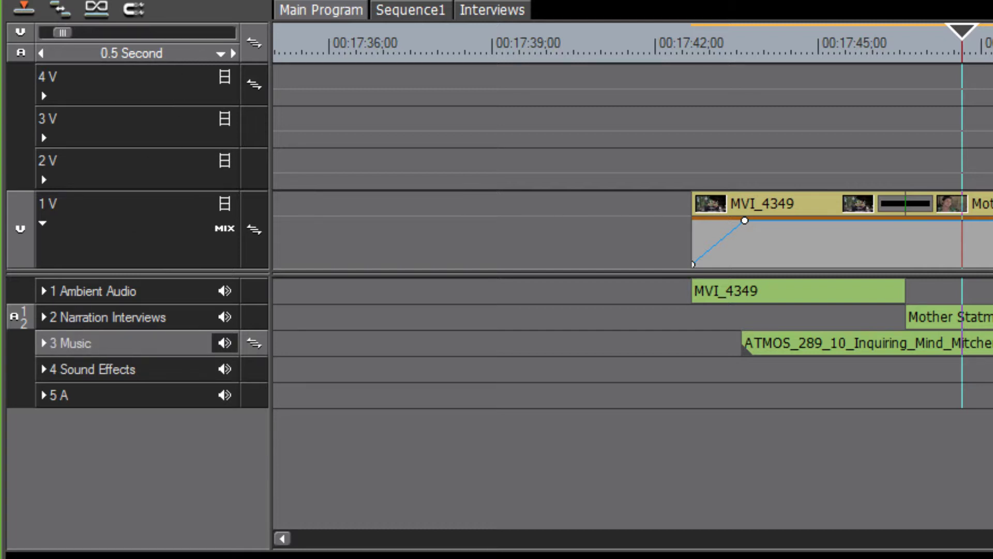
left_click_drag(303, 3, 310, 212)
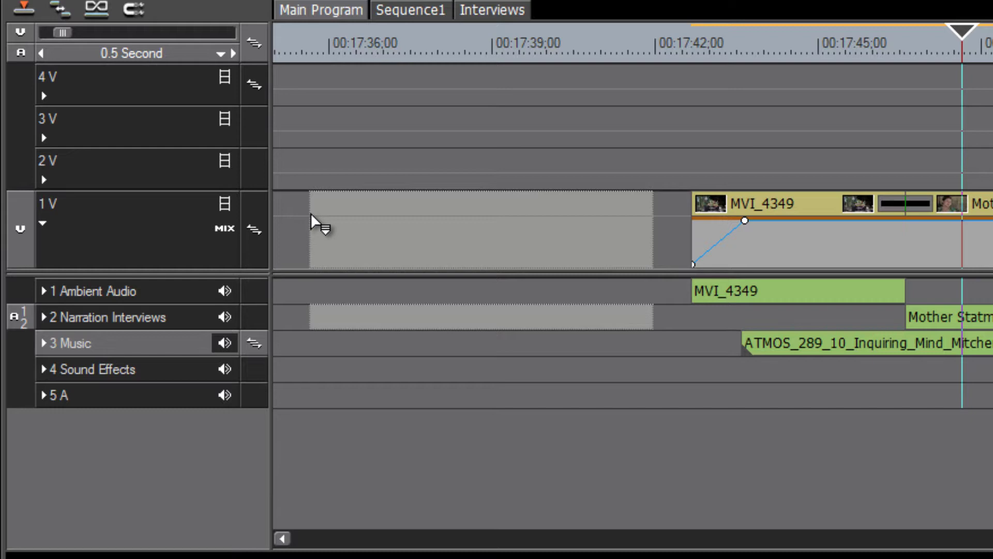
left_click_drag(311, 213, 311, 213)
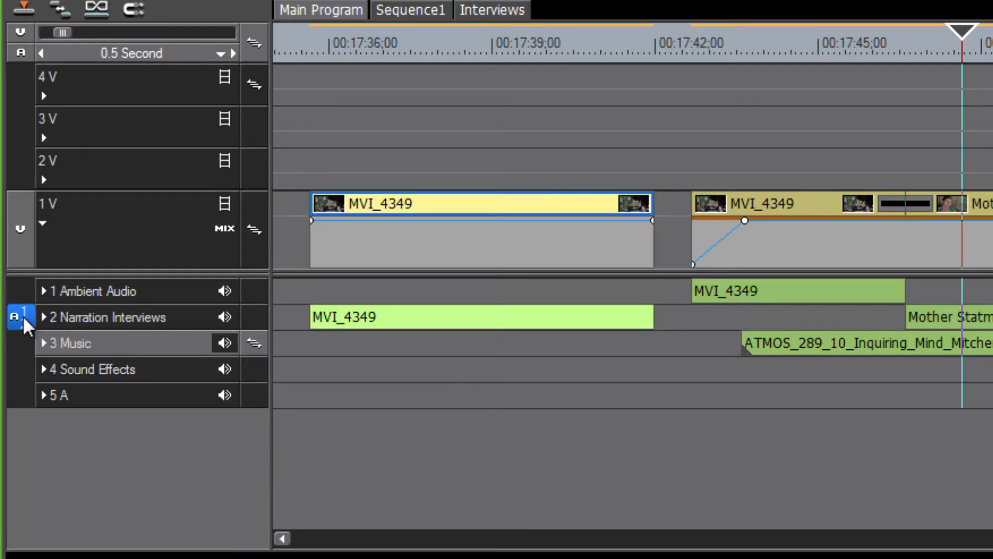
Delete that copy, patch audio to 5 A, drop a third copy, then undo it.
left_click_drag(23, 365, 24, 396)
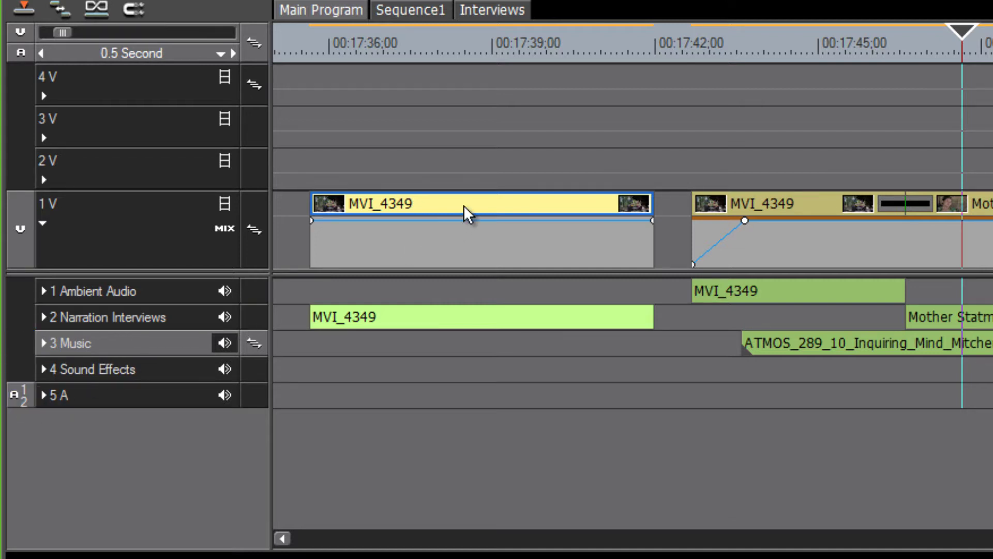
key("Delete")
left_click_drag(290, 1, 315, 220)
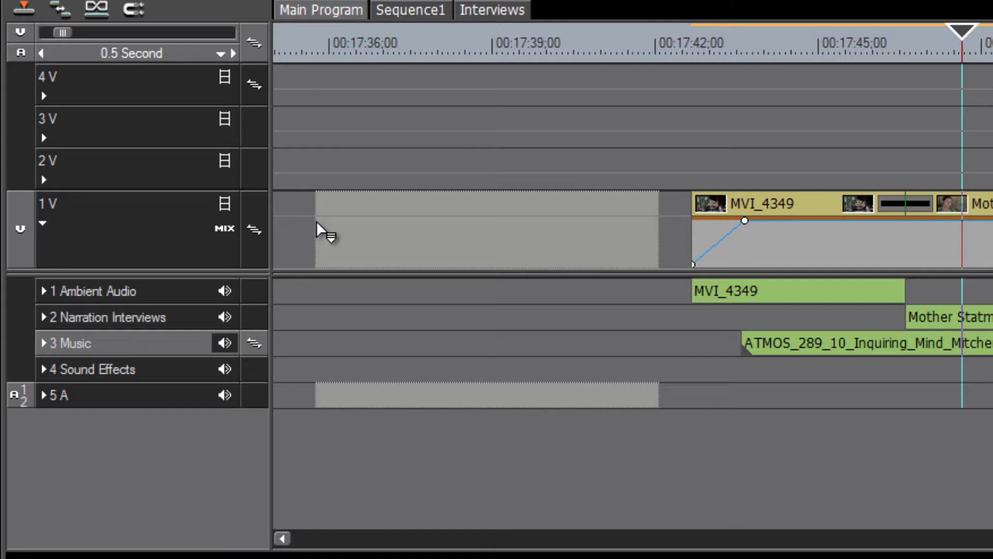
left_click_drag(315, 220, 313, 218)
key("ctrl+z")
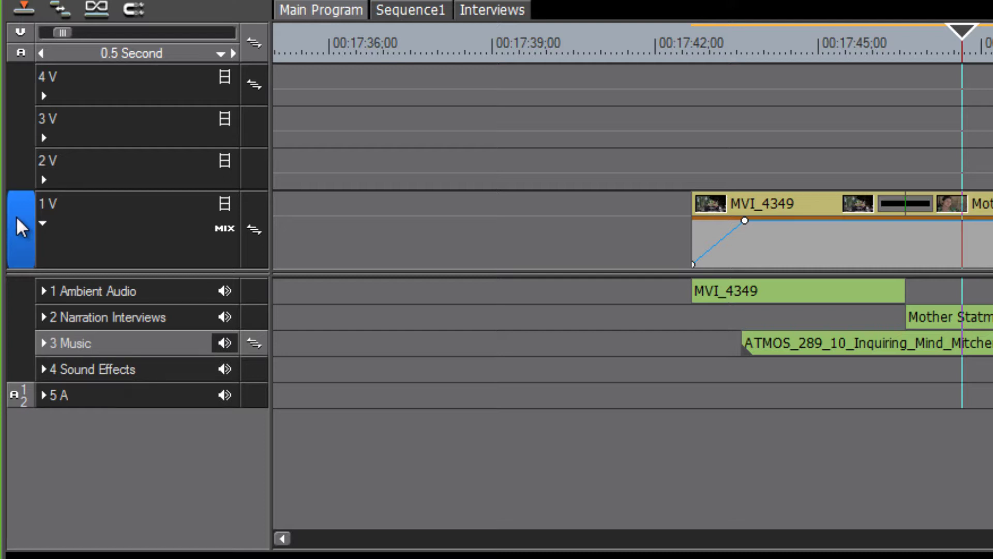
Shift the video patch toward 3V and route source audio back to 1 Ambient Audio.
left_click_drag(17, 215, 17, 129)
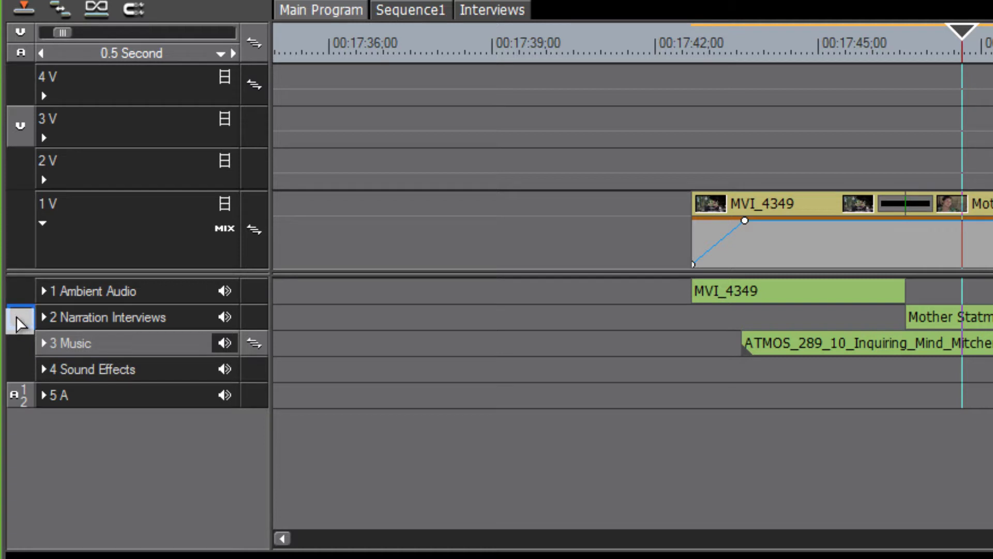
left_click_drag(16, 316, 17, 314)
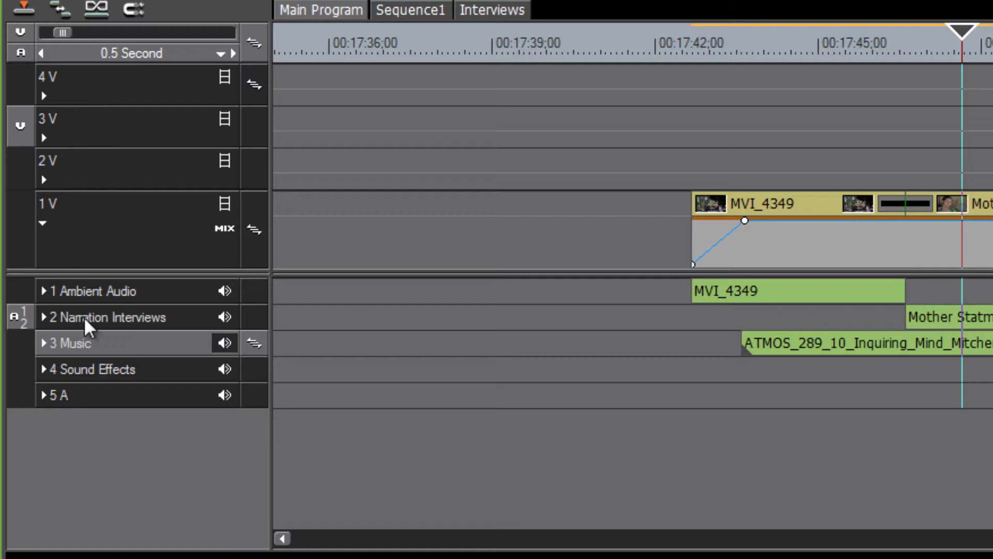
left_click_drag(17, 315, 18, 317)
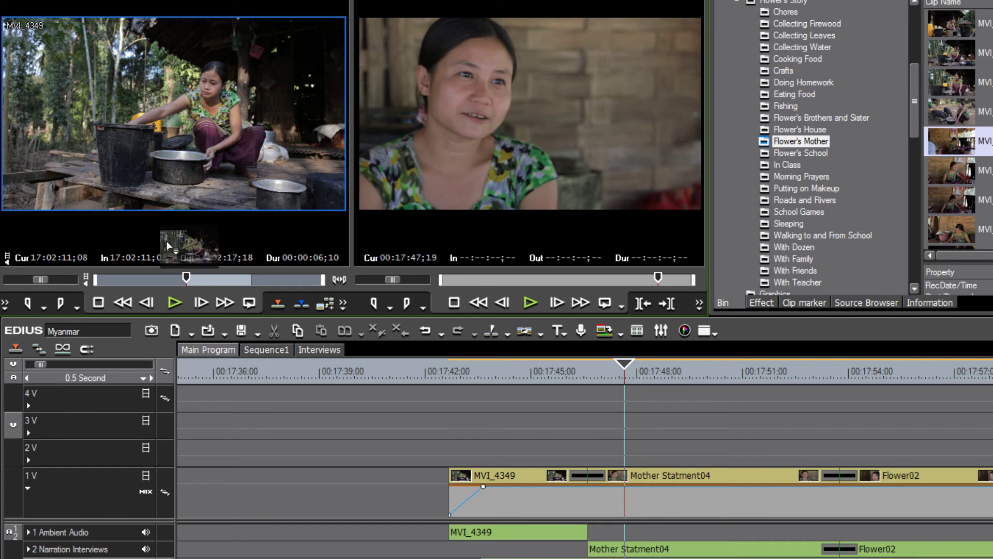
left_click_drag(167, 243, 346, 430)
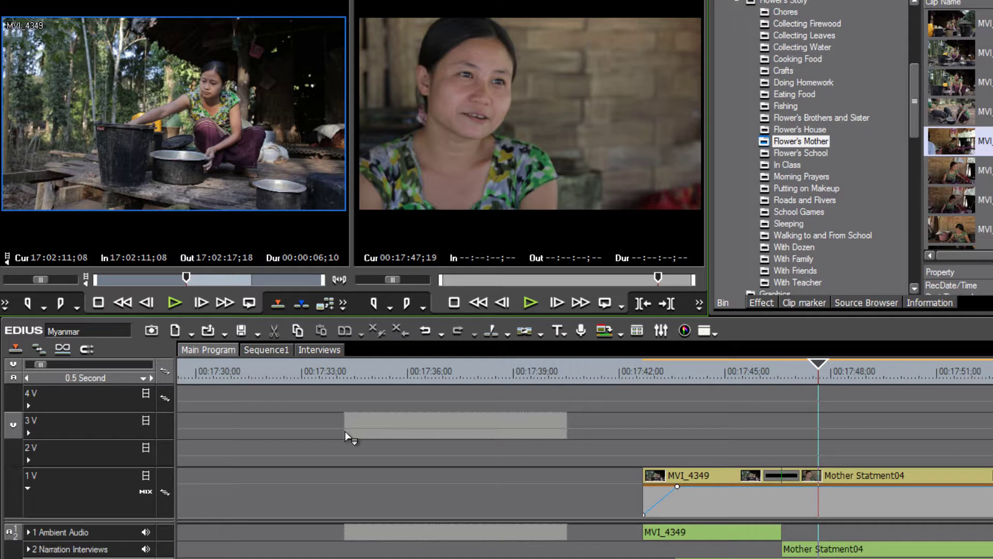
left_click_drag(346, 430, 346, 430)
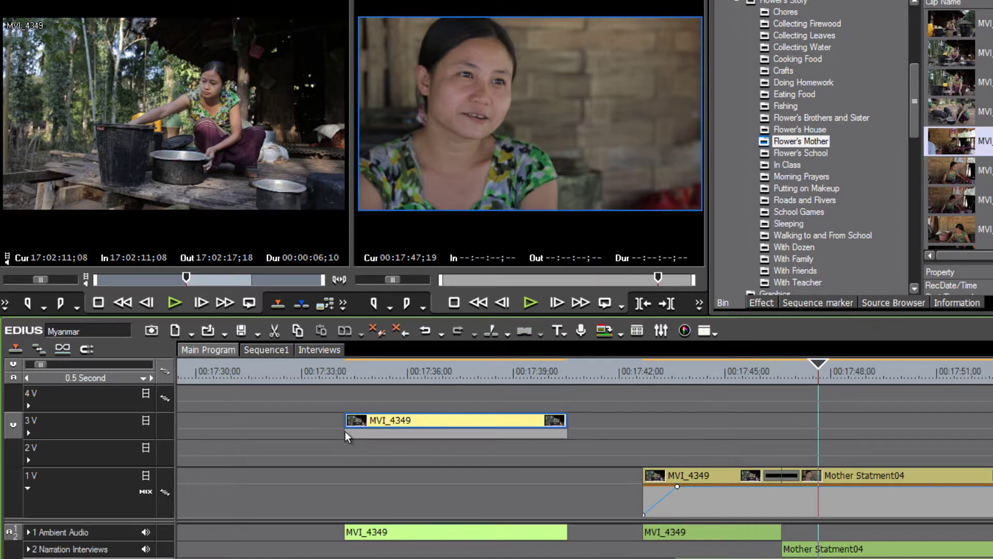
key("ctrl+z")
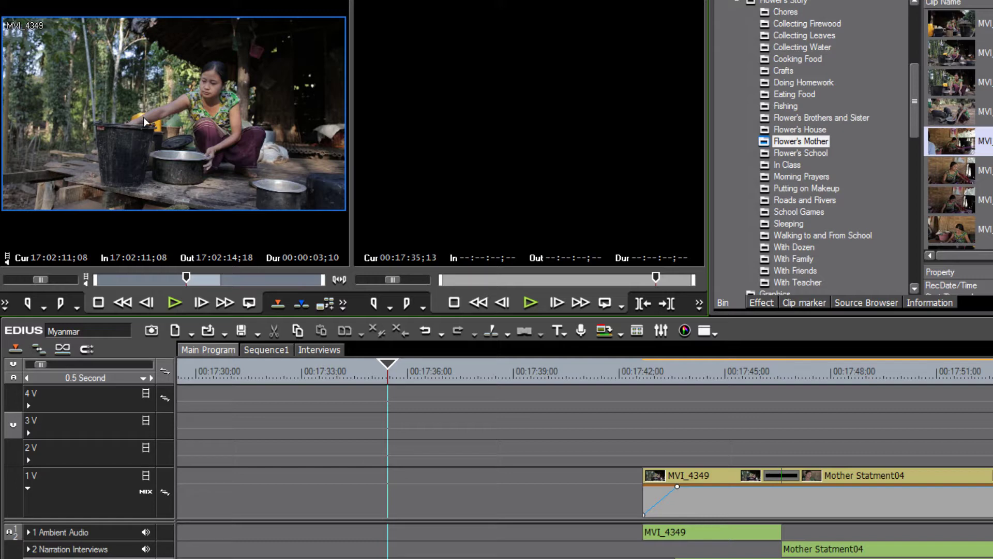
left_click_drag(152, 135, 259, 420)
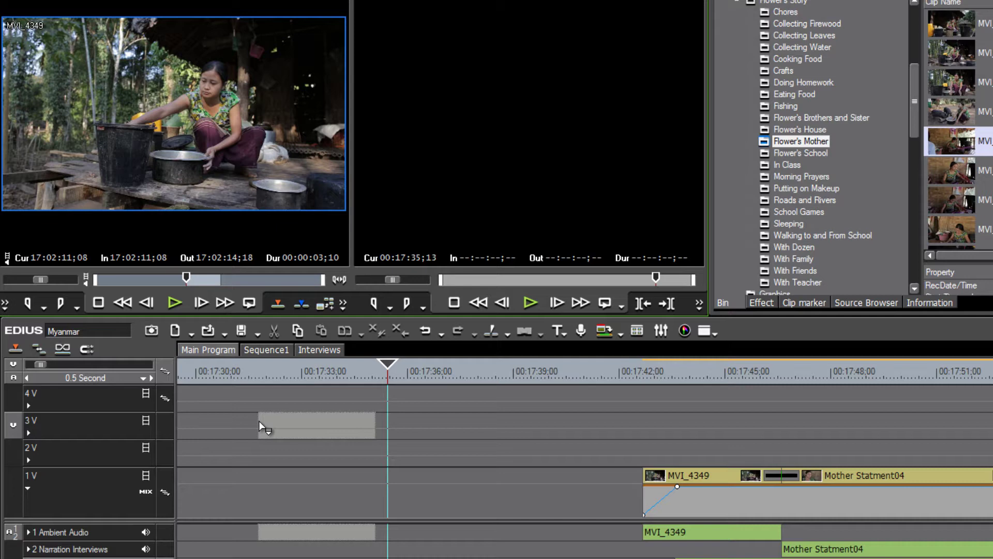
left_click_drag(259, 421, 274, 487)
left_click_drag(309, 380, 328, 391)
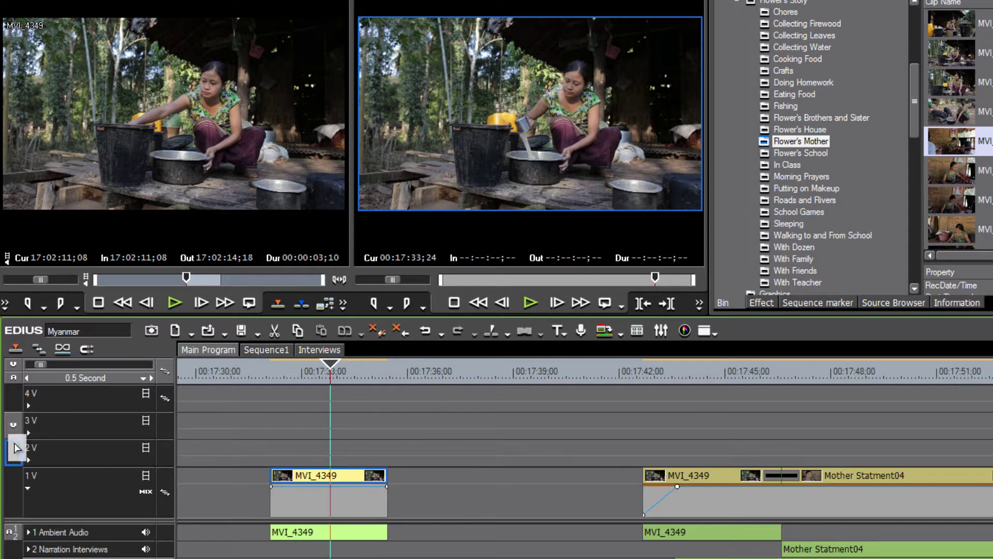
left_click(15, 496)
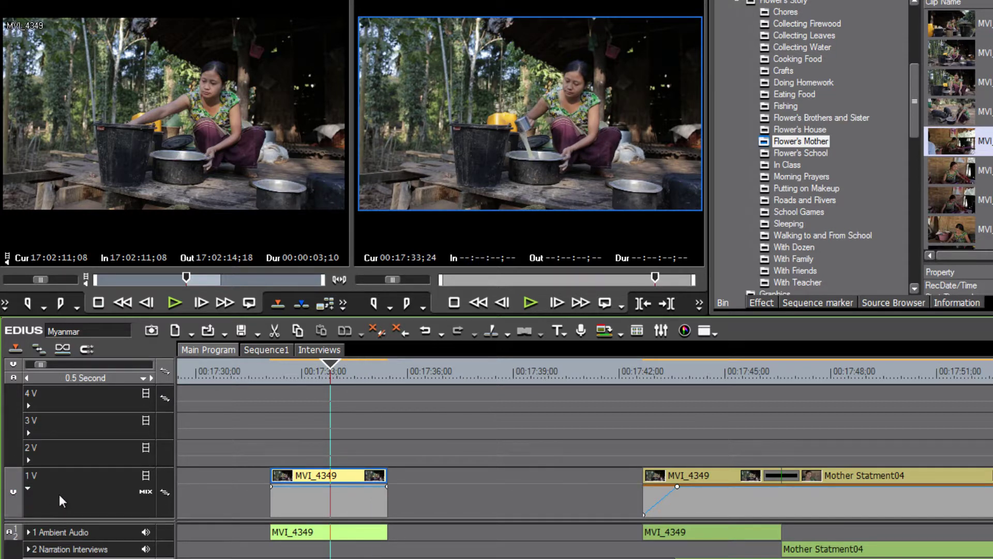
left_click_drag(14, 491, 14, 429)
key("Delete")
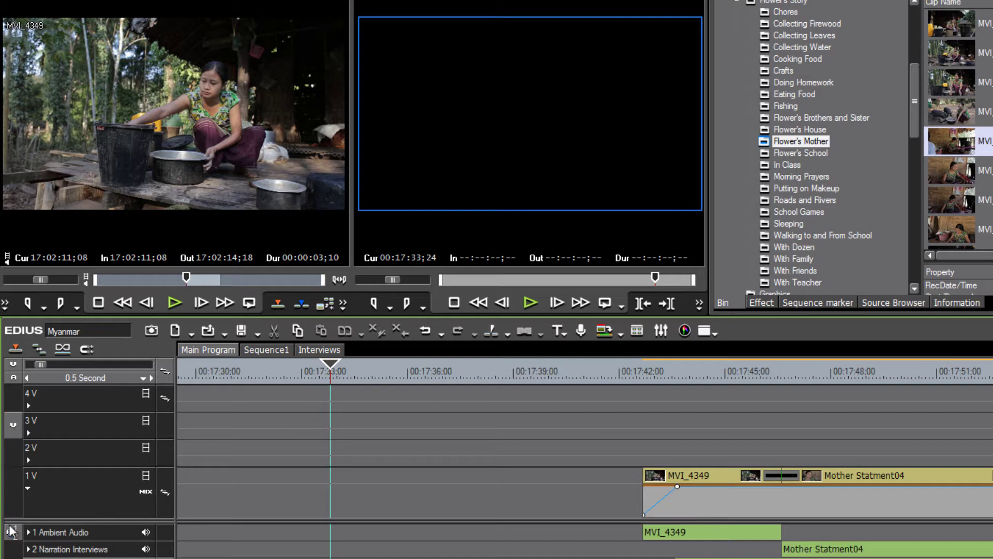
Patch video to 3V, mark In 00:17:34;02 and Out 00:17:39;04, and overwrite MVI_4349 there.
left_click(14, 427)
mouse_move(343, 365)
left_mouse_down()
mouse_move(321, 367)
mouse_move(355, 368)
mouse_move(340, 371)
left_mouse_up()
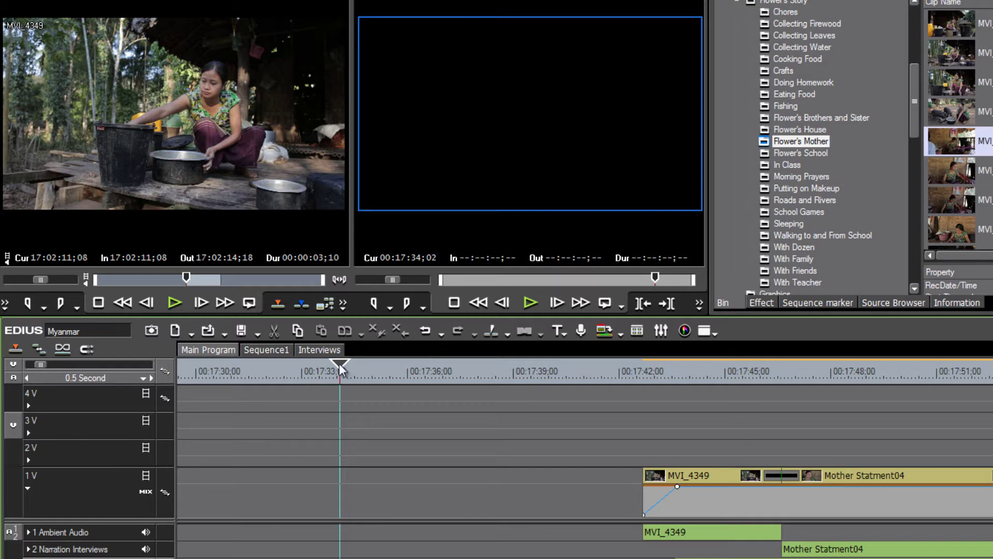
left_click(375, 304)
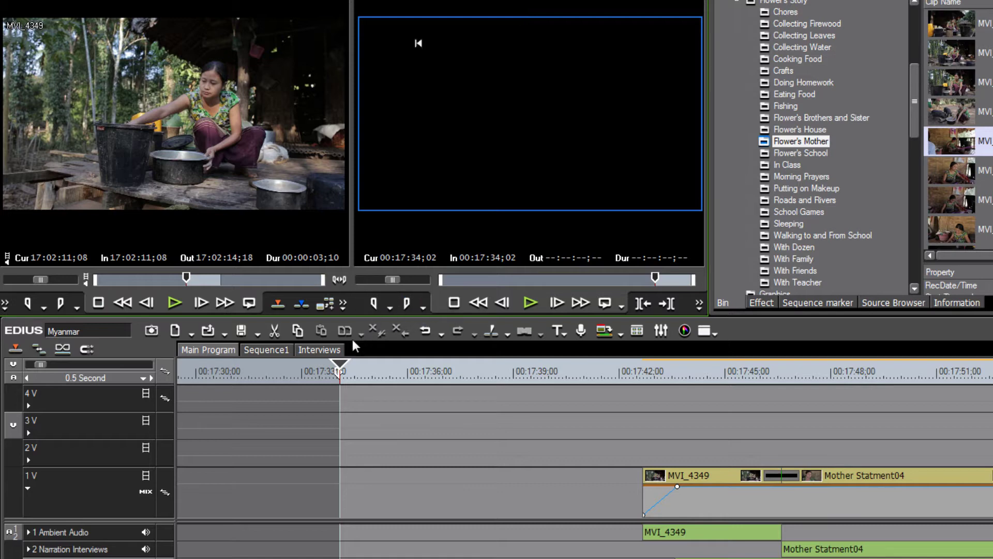
left_click_drag(346, 368, 520, 370)
left_click(407, 303)
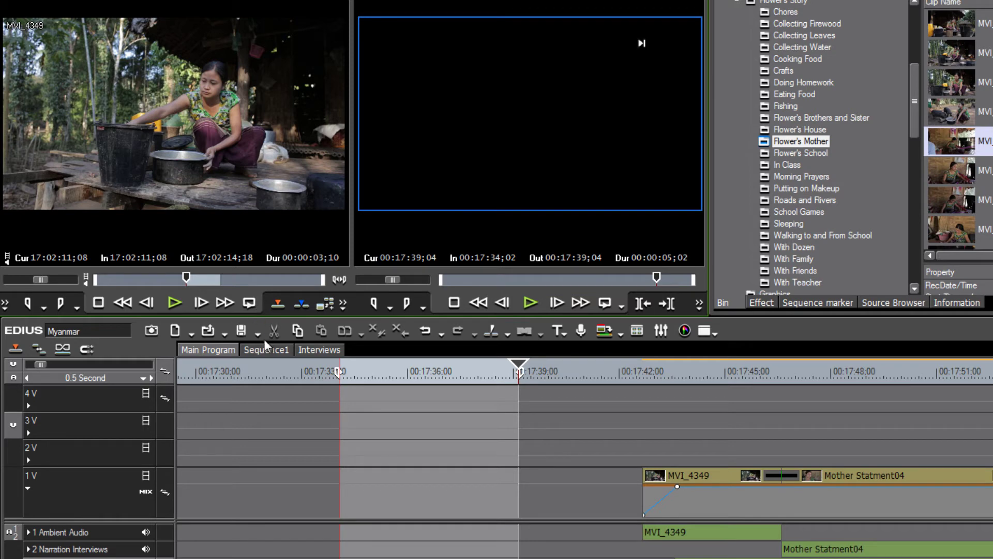
left_click(278, 305)
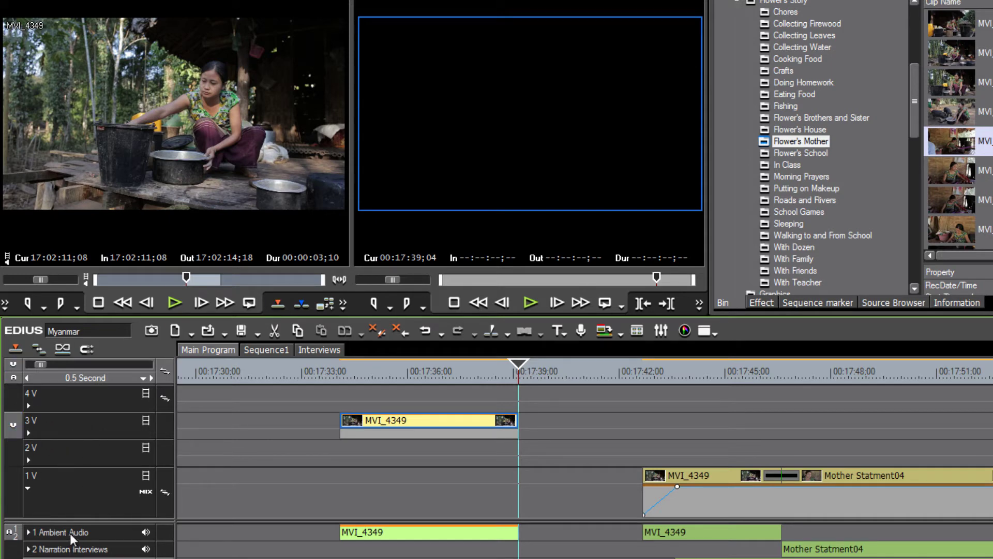
Move the playhead to 00:17:37;13, route source video through 2V and 4V back to 3V, then delete MVI_4349 from 3V.
left_click(14, 426)
left_click_drag(517, 371, 455, 383)
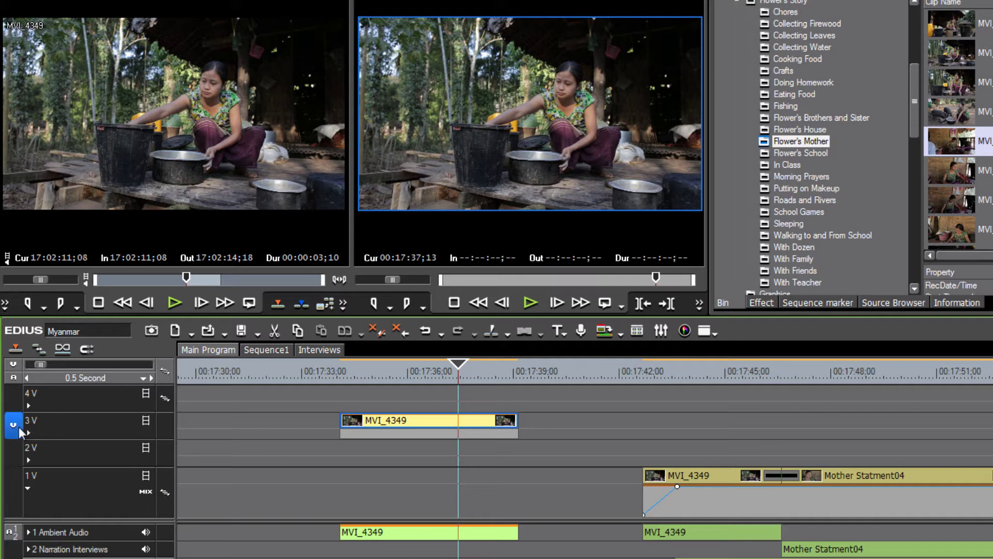
mouse_move(16, 424)
left_mouse_down()
mouse_move(16, 454)
mouse_move(17, 425)
left_mouse_up()
left_click(17, 405)
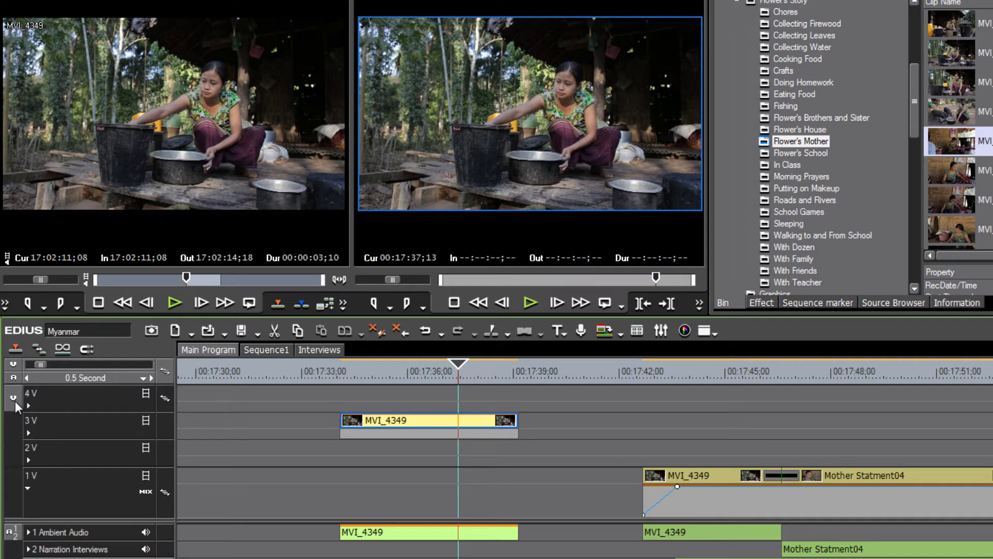
left_click(16, 430)
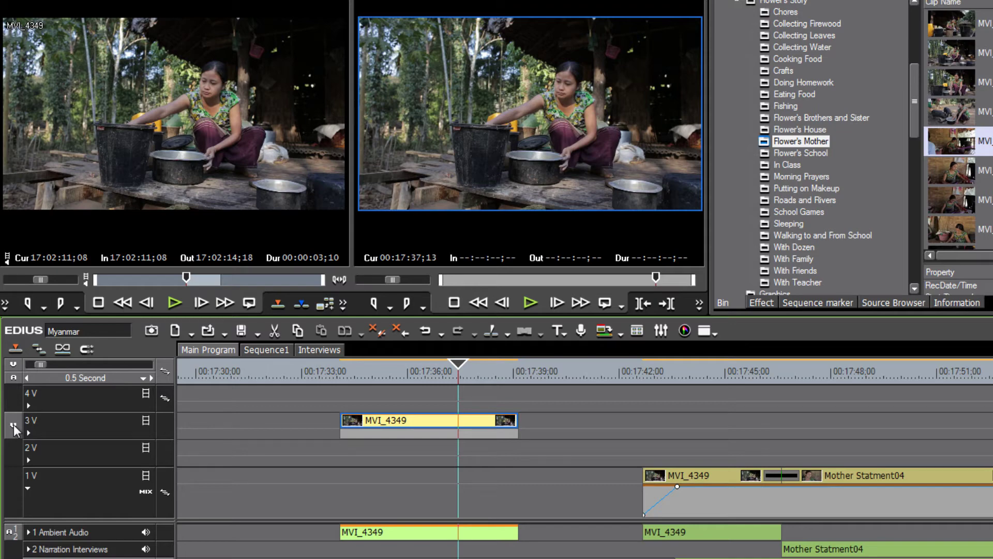
key("Delete")
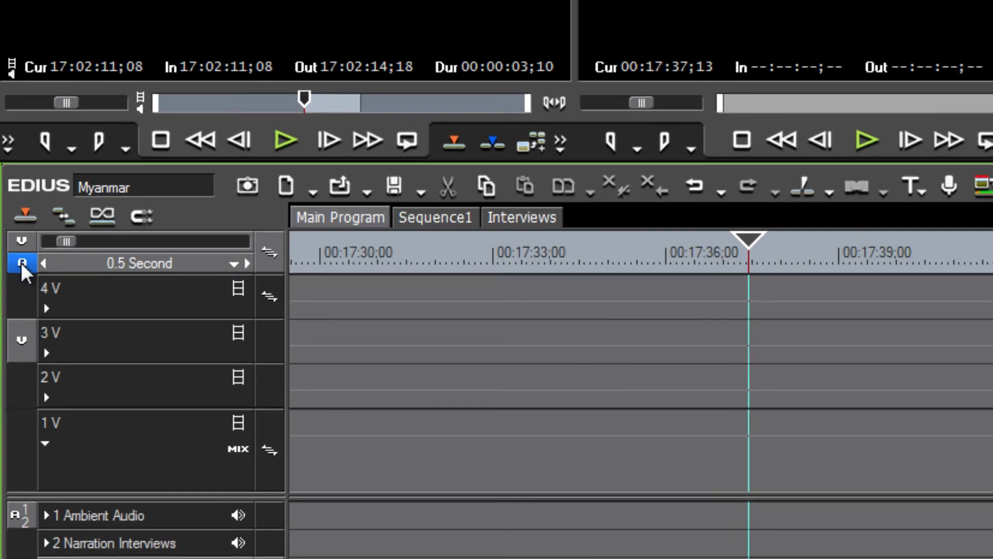
Test-place MVI_4349 on 1V by dragging and on 3V via overwrite, deleting each.
left_click(21, 263)
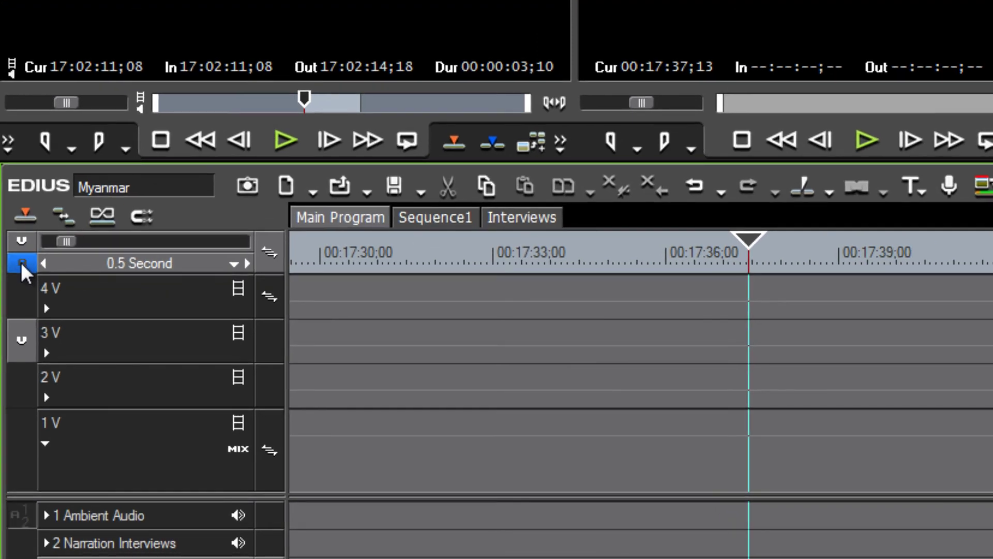
left_click_drag(340, 44, 657, 509)
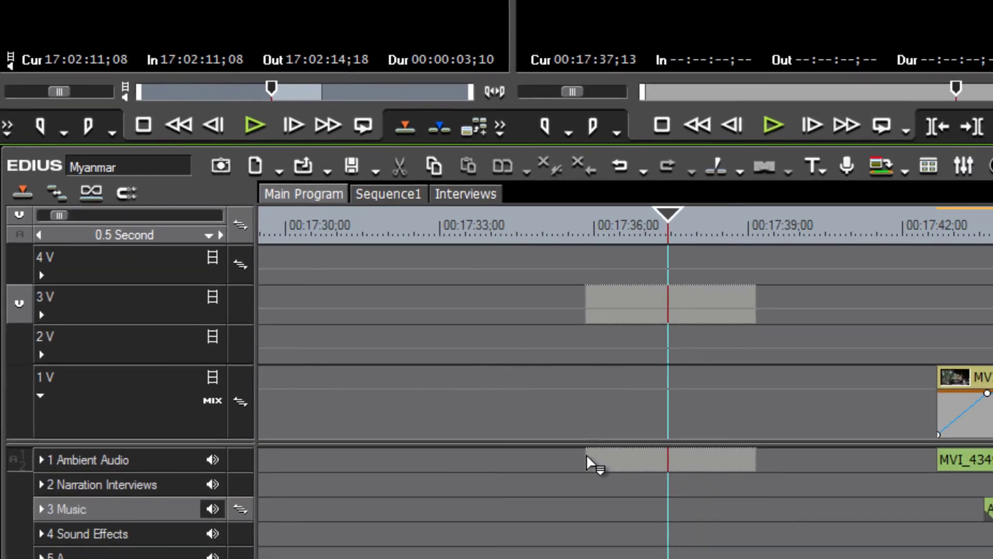
left_click_drag(587, 457, 595, 503)
mouse_move(488, 412)
left_mouse_down()
mouse_move(488, 383)
mouse_move(487, 396)
left_mouse_up()
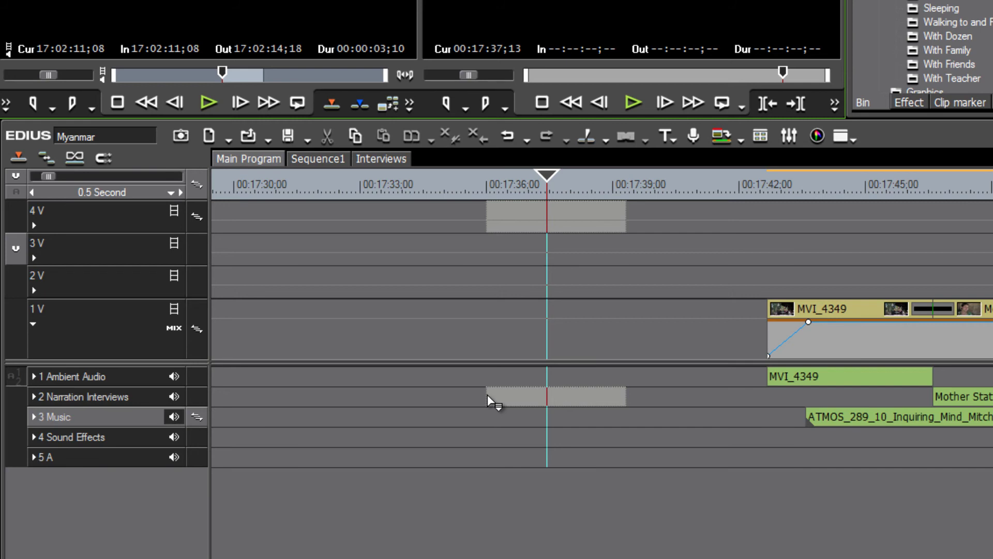
left_click_drag(488, 395, 457, 328)
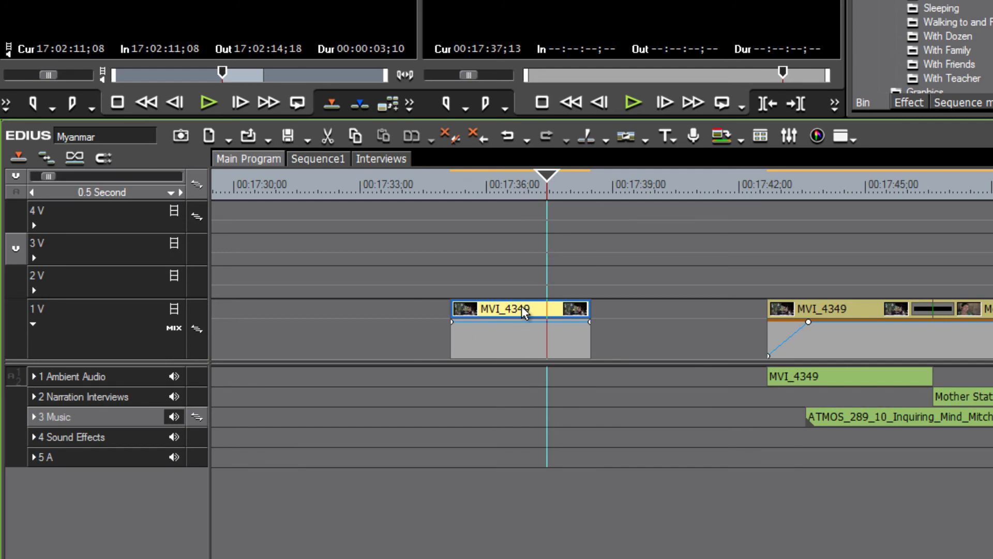
key("Delete")
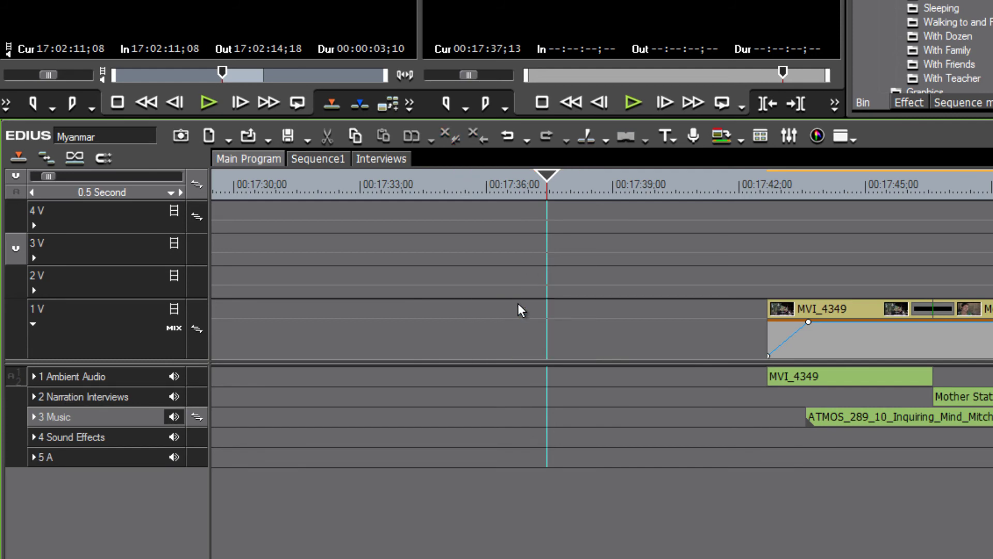
left_click(330, 104)
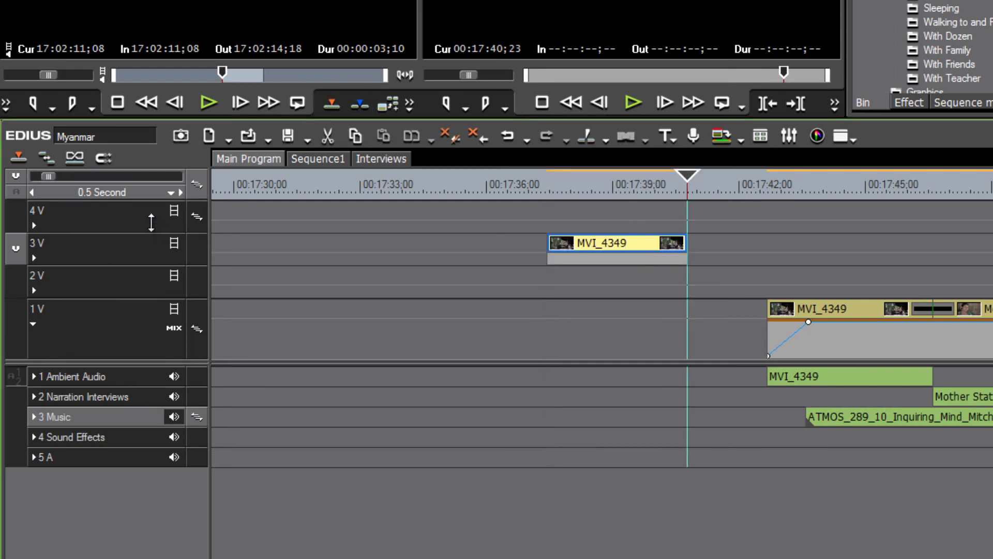
key("Delete")
Overwrite only MVI_4349's audio onto 1 Ambient Audio, then reset the video and audio patches.
left_click(15, 177)
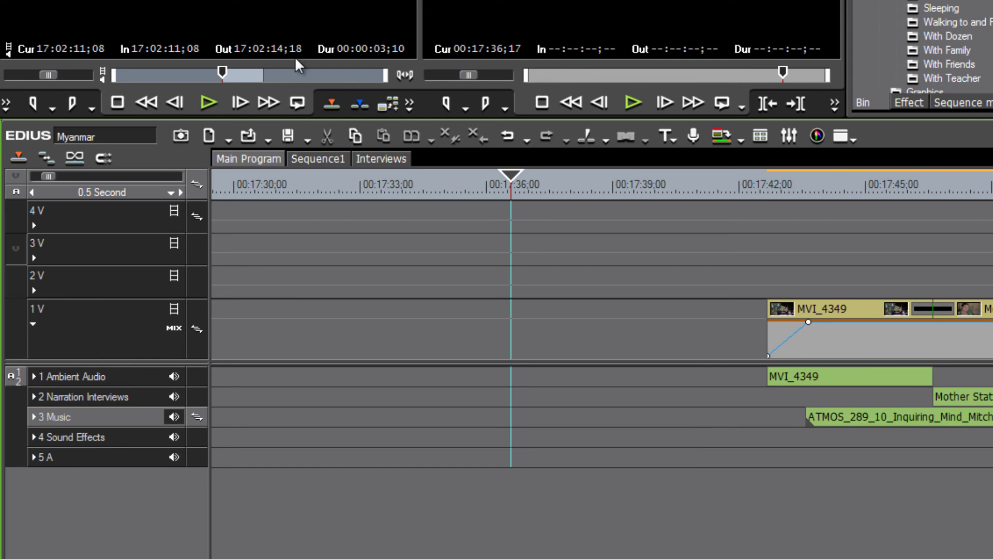
left_click(330, 103)
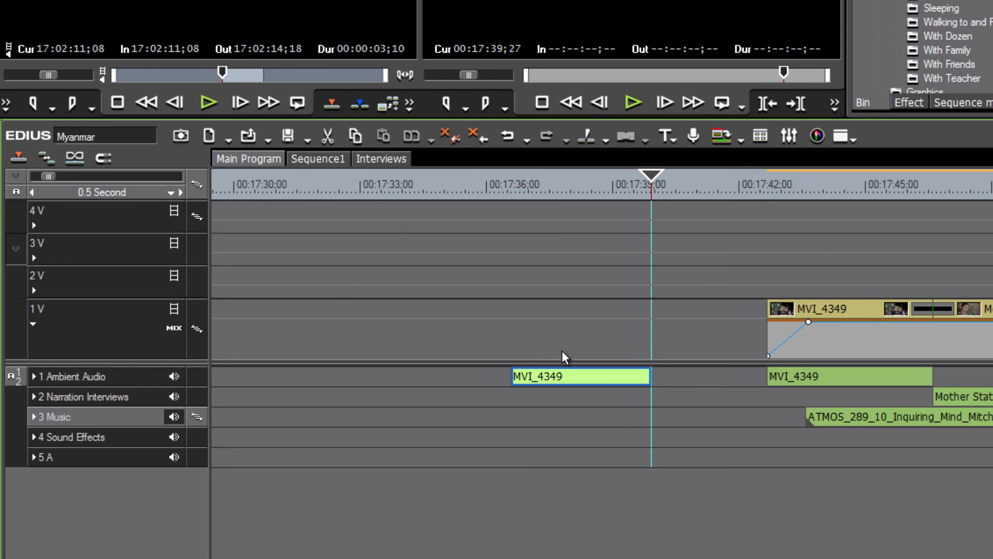
left_click(16, 179)
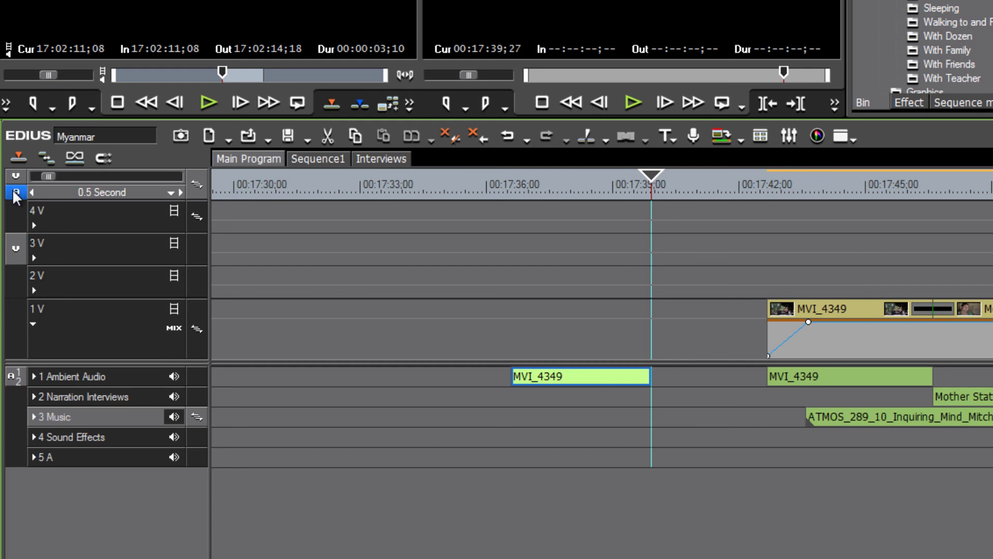
left_click(16, 179)
left_click(15, 192)
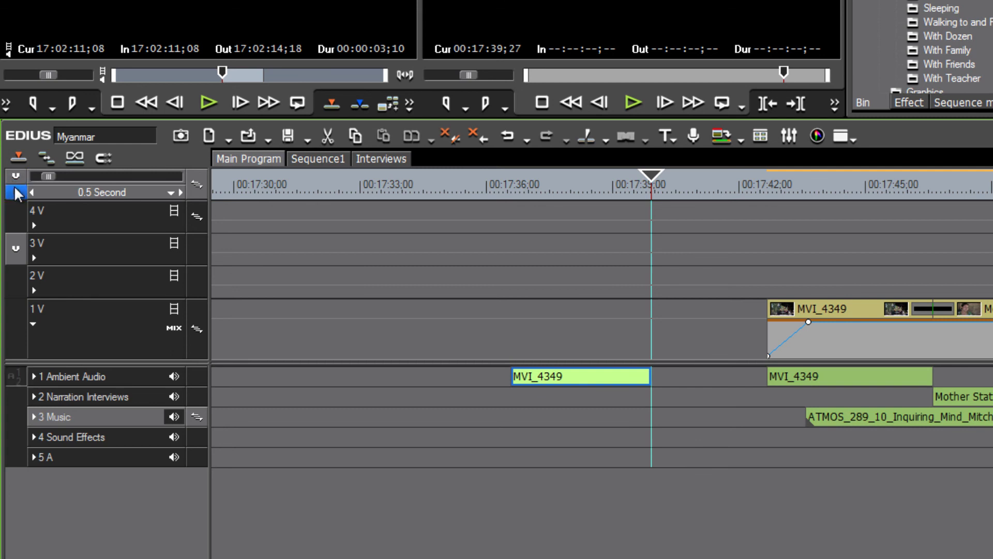